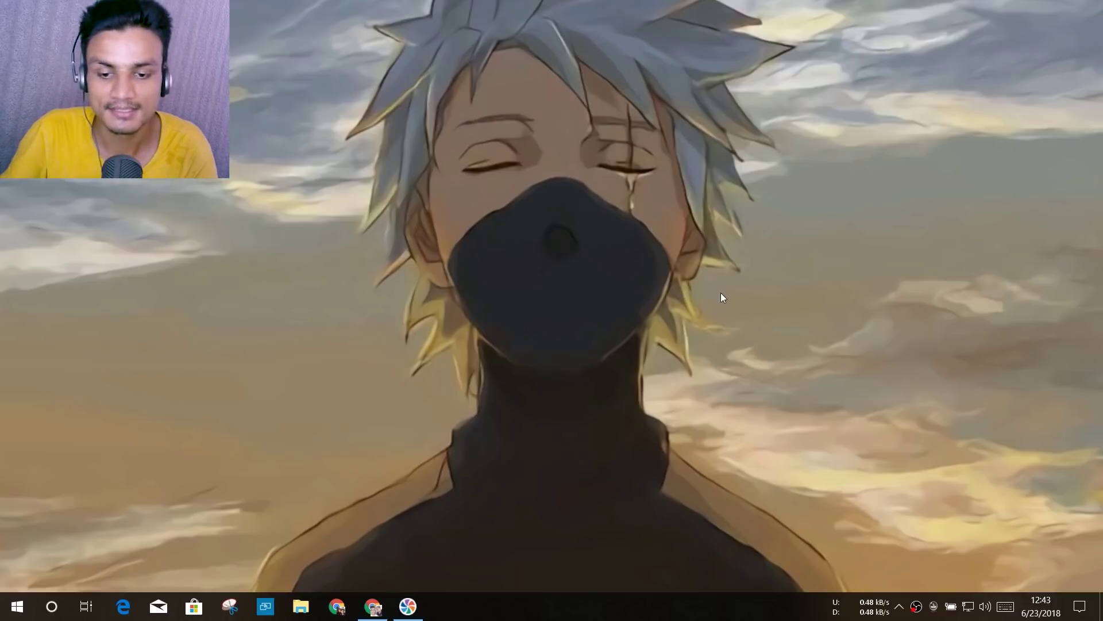
# - Return to the MEmu download page in the browser and go to the MEmu blog
pyautogui.click(373, 606)
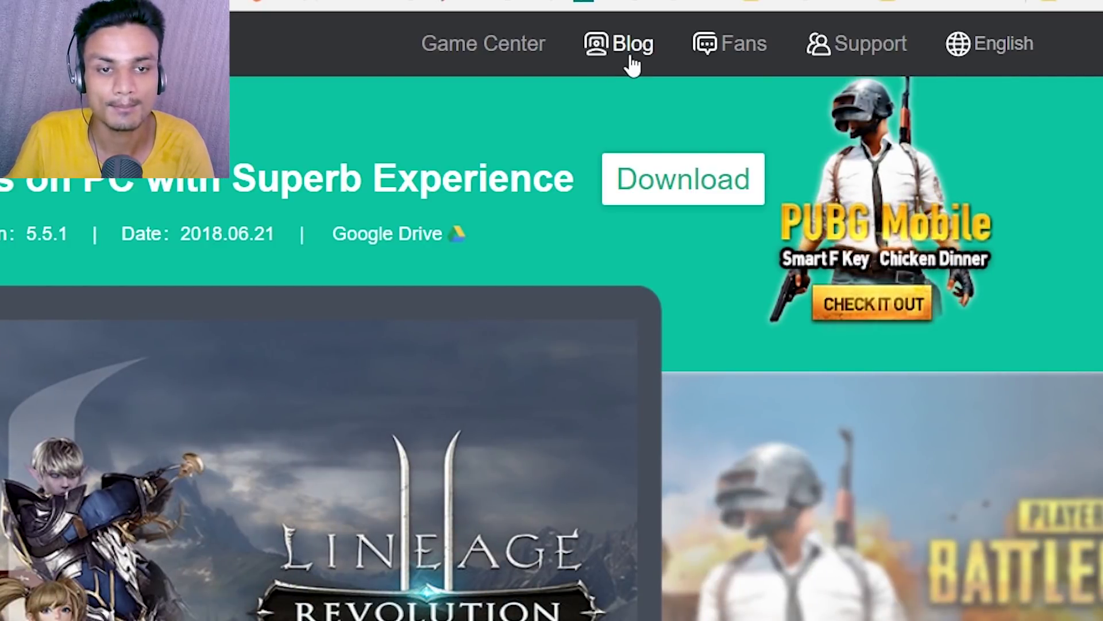
pyautogui.click(630, 58)
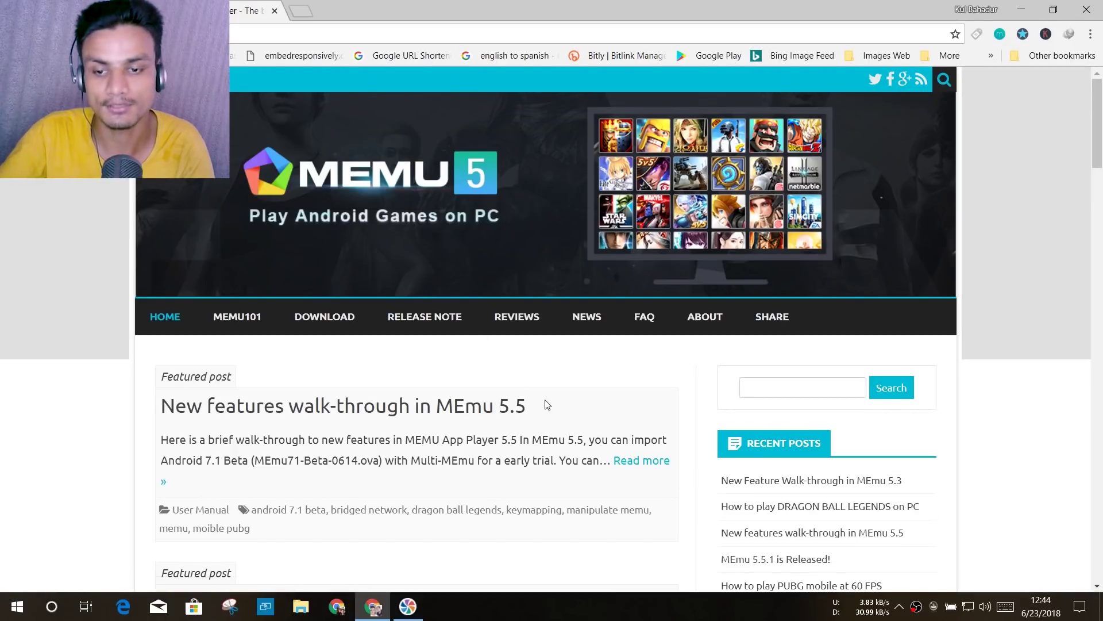
# - Open 'MEmu 5.5.1 is Released!', check its Android 7.1 Beta note, and follow the MEmu71-Beta-0614.ova link
pyautogui.scroll(-5, 547, 405)
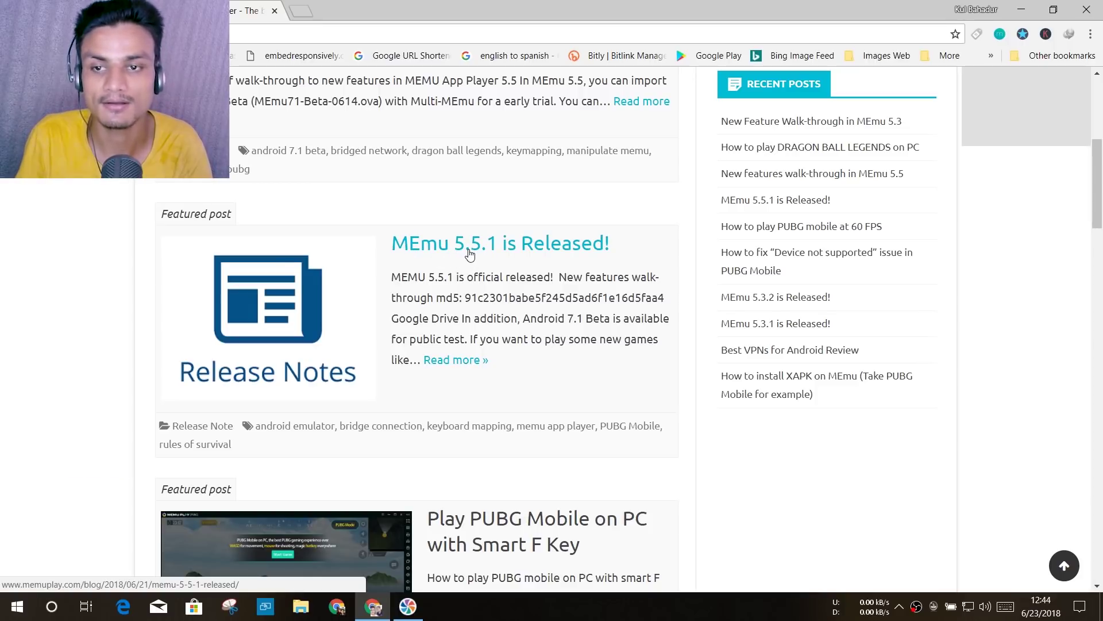
pyautogui.click(470, 252)
pyautogui.scroll(-4, 494, 362)
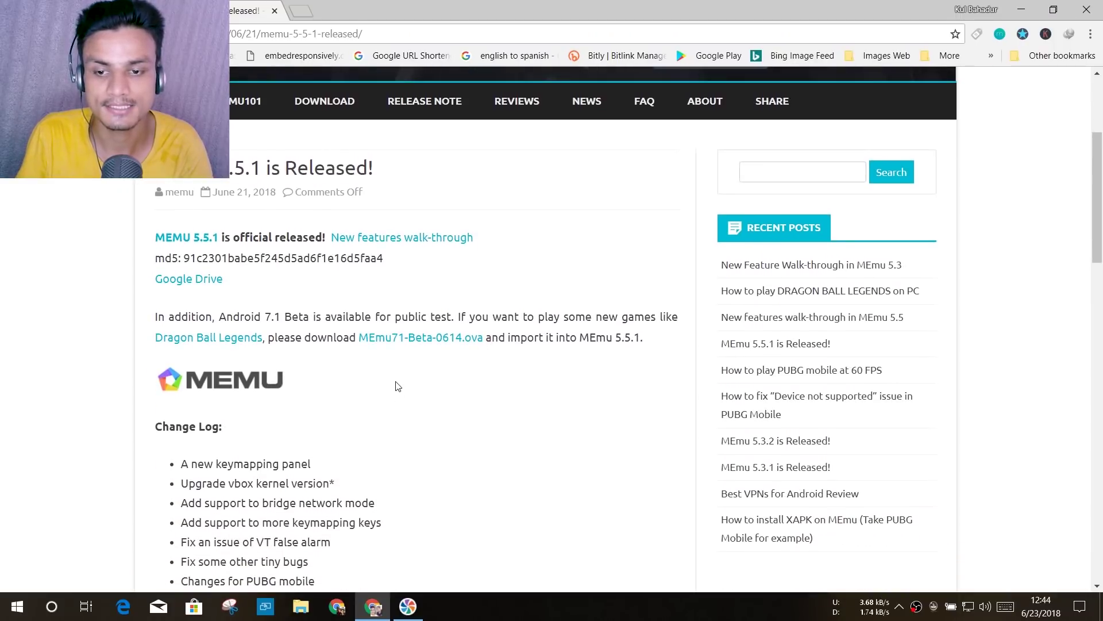
pyautogui.moveTo(224, 337); pyautogui.dragTo(287, 321)
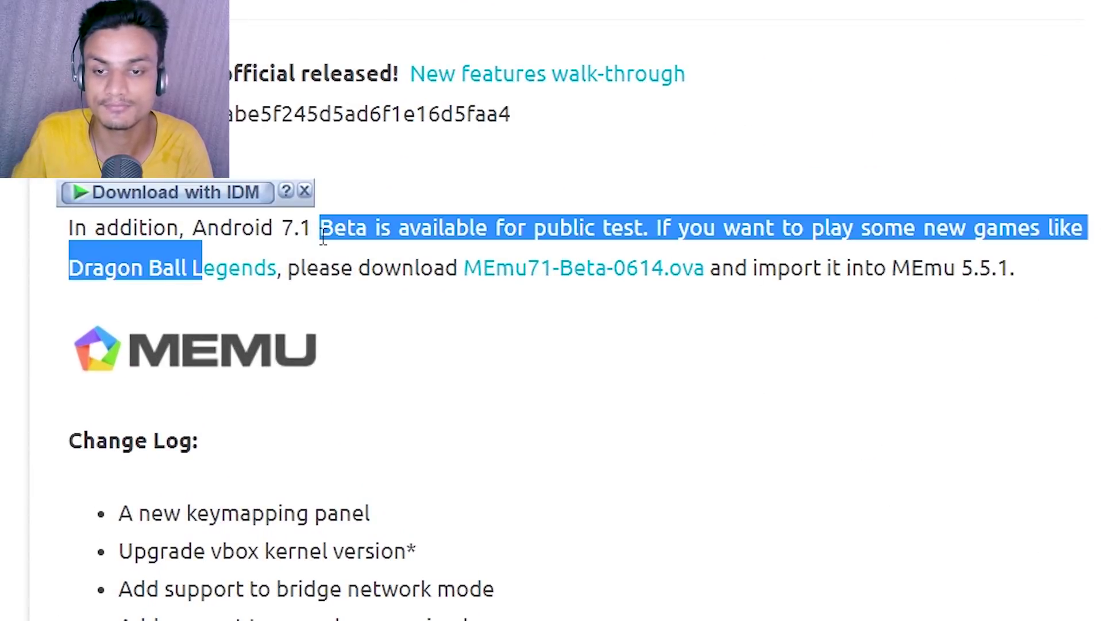
pyautogui.click(336, 258)
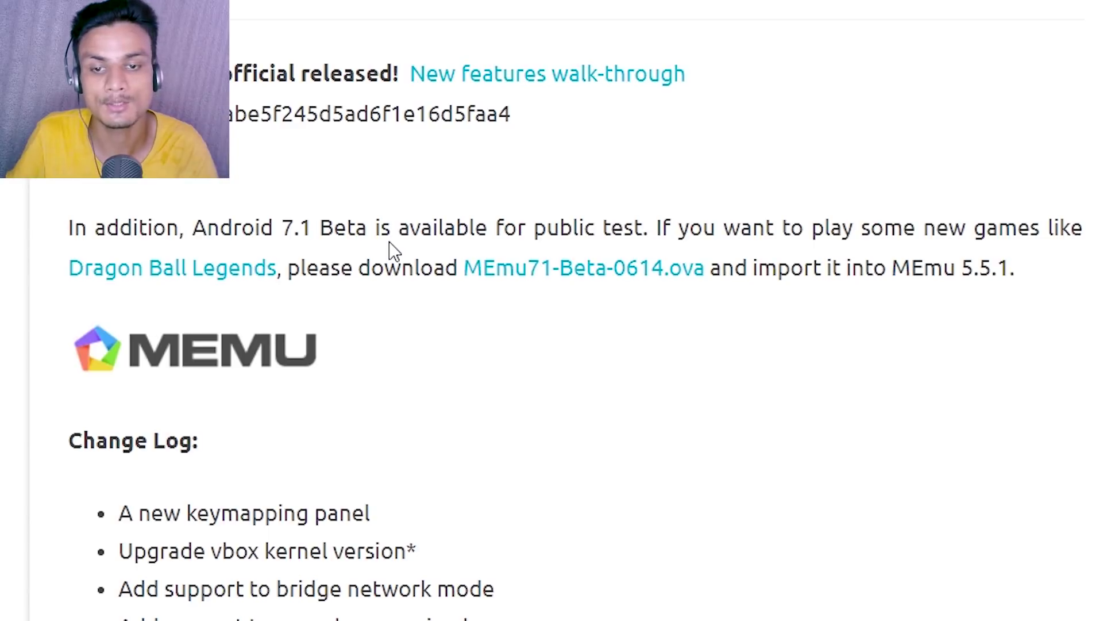
pyautogui.click(596, 278)
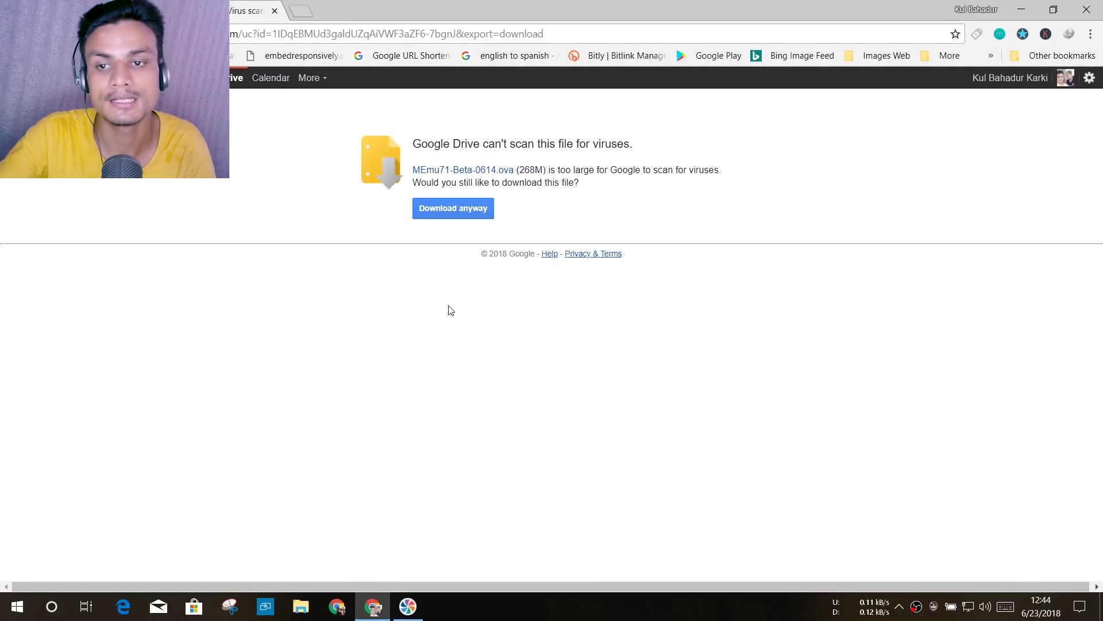
# - Start the MEmu71-Beta-0614.ova download despite the virus-scan warning, cancel it, and bring up File Explorer
pyautogui.click(456, 210)
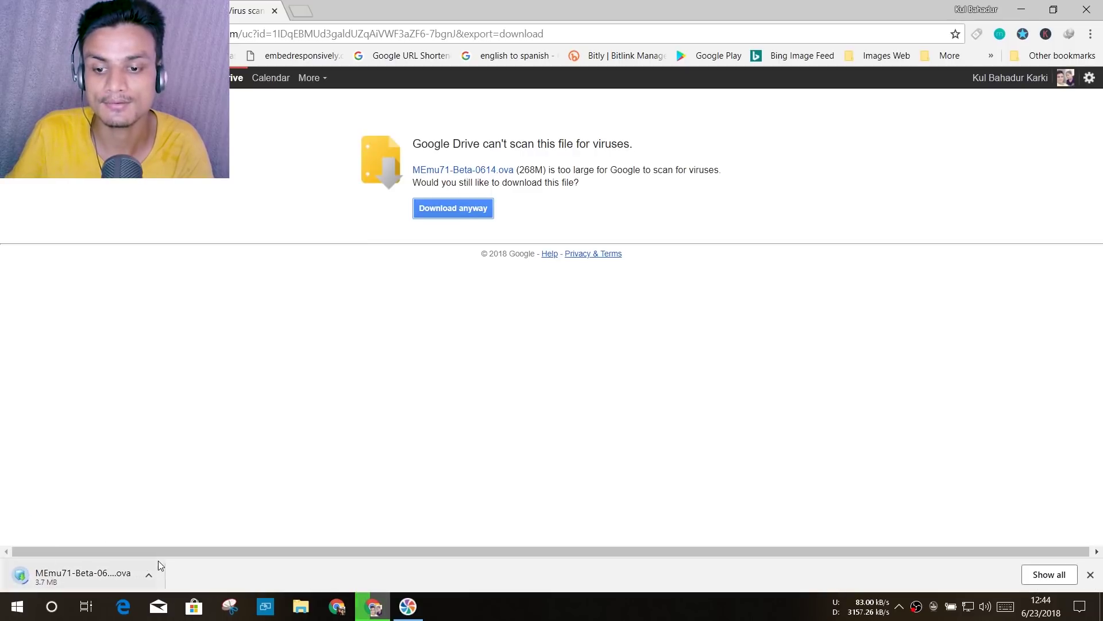
pyautogui.click(151, 575)
pyautogui.click(173, 550)
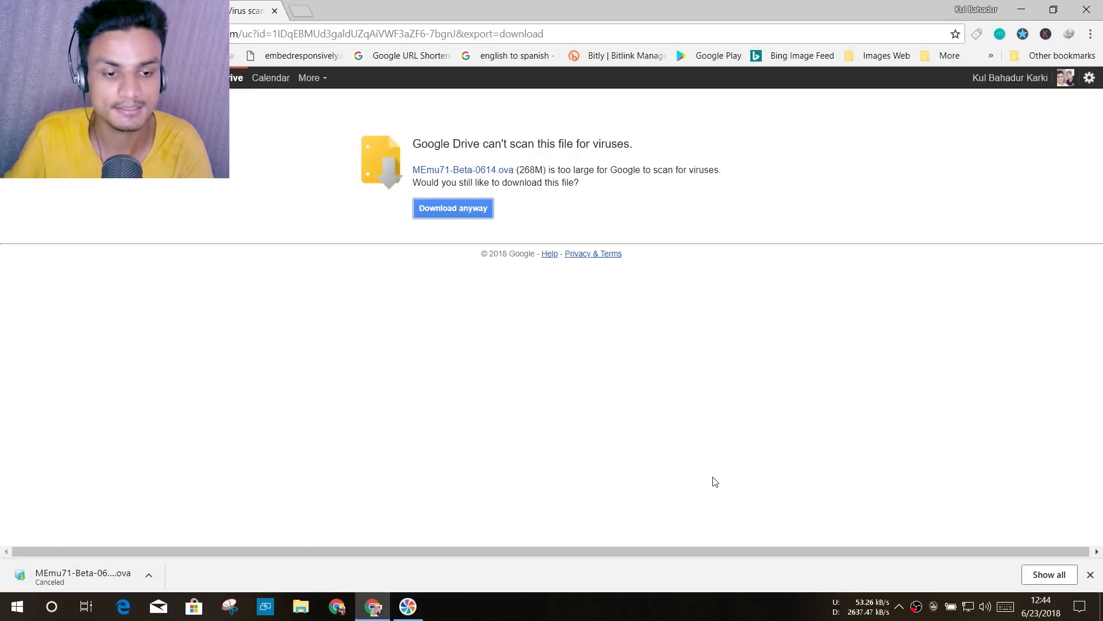
pyautogui.click(301, 605)
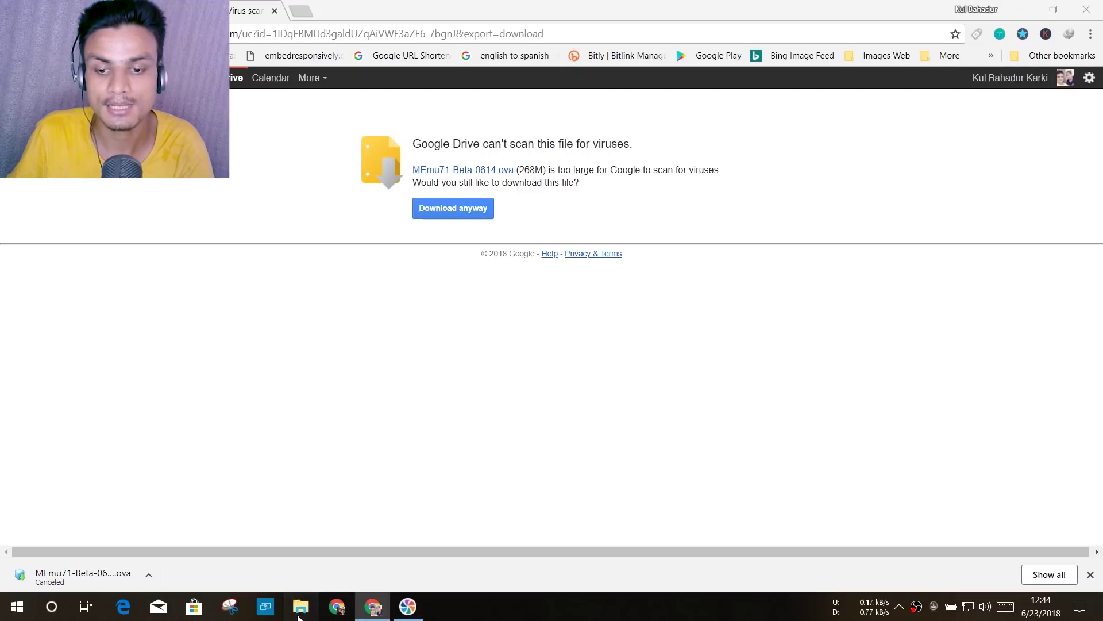
# - Check in Downloads that MEmu71-Beta-0614.ova is 267 MB, then minimize the windows
pyautogui.click(294, 226)
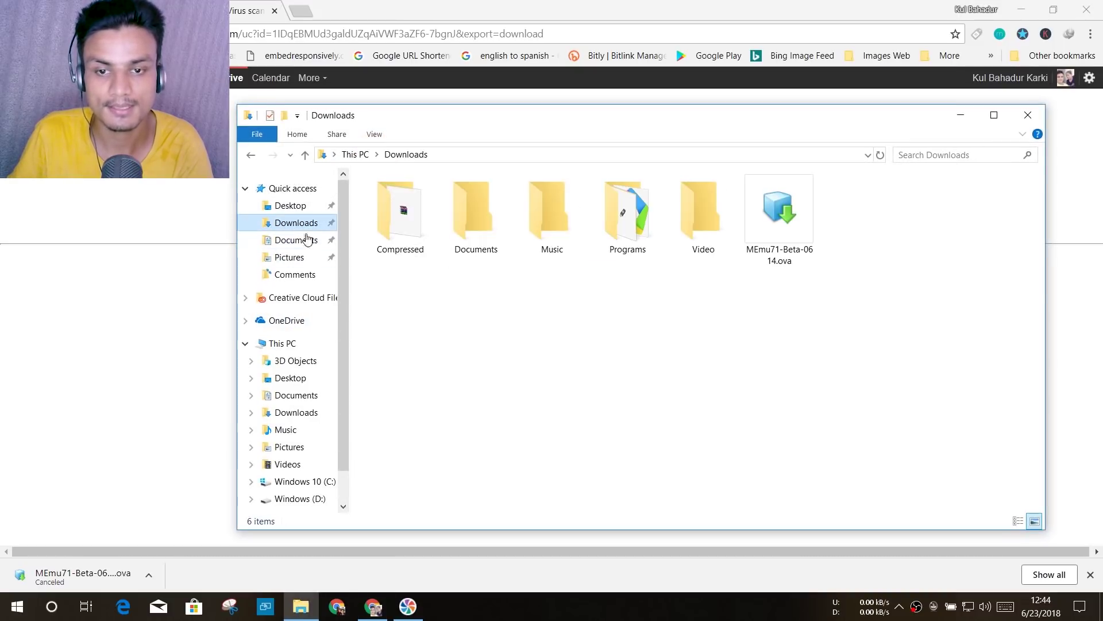
pyautogui.click(779, 260)
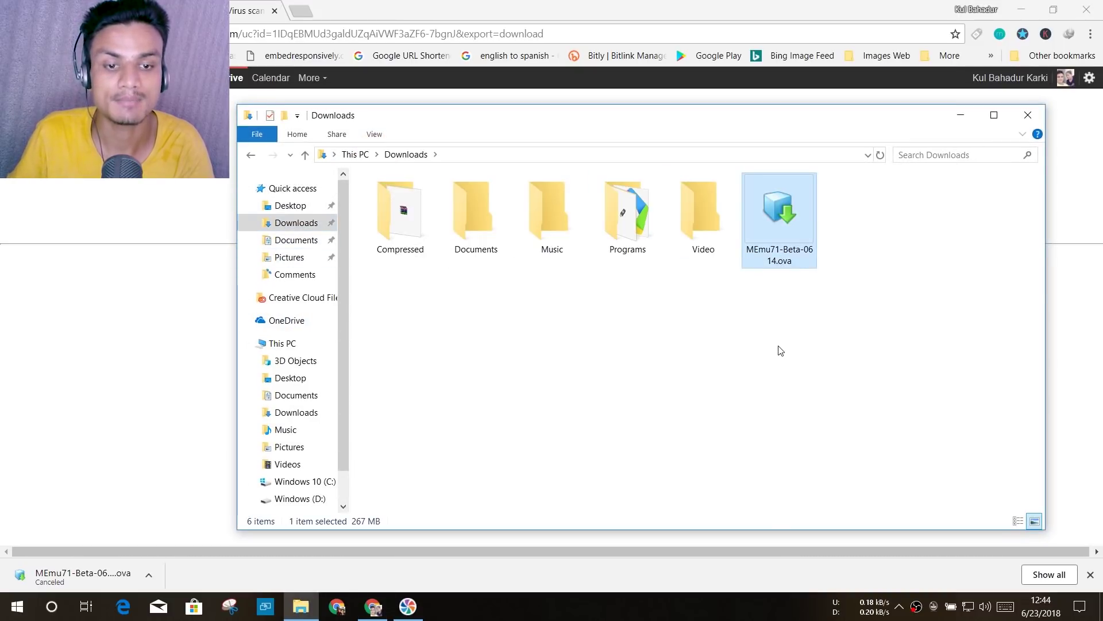
pyautogui.moveTo(850, 216)
pyautogui.mouseDown()
pyautogui.moveTo(832, 293)
pyautogui.moveTo(766, 278)
pyautogui.moveTo(764, 292)
pyautogui.mouseUp()
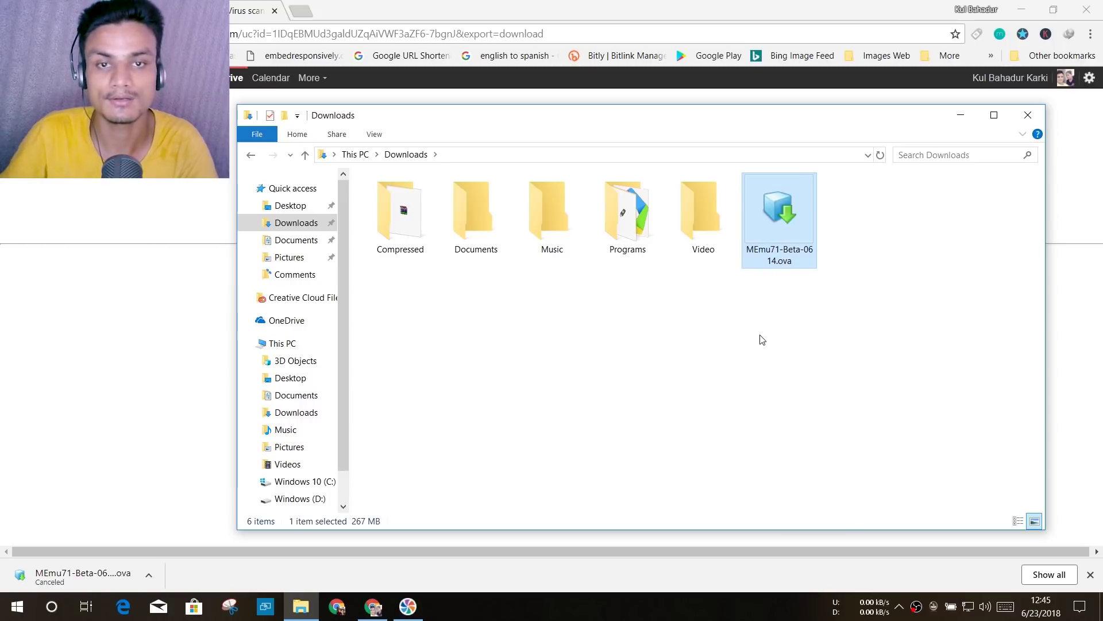
pyautogui.click(1021, 9)
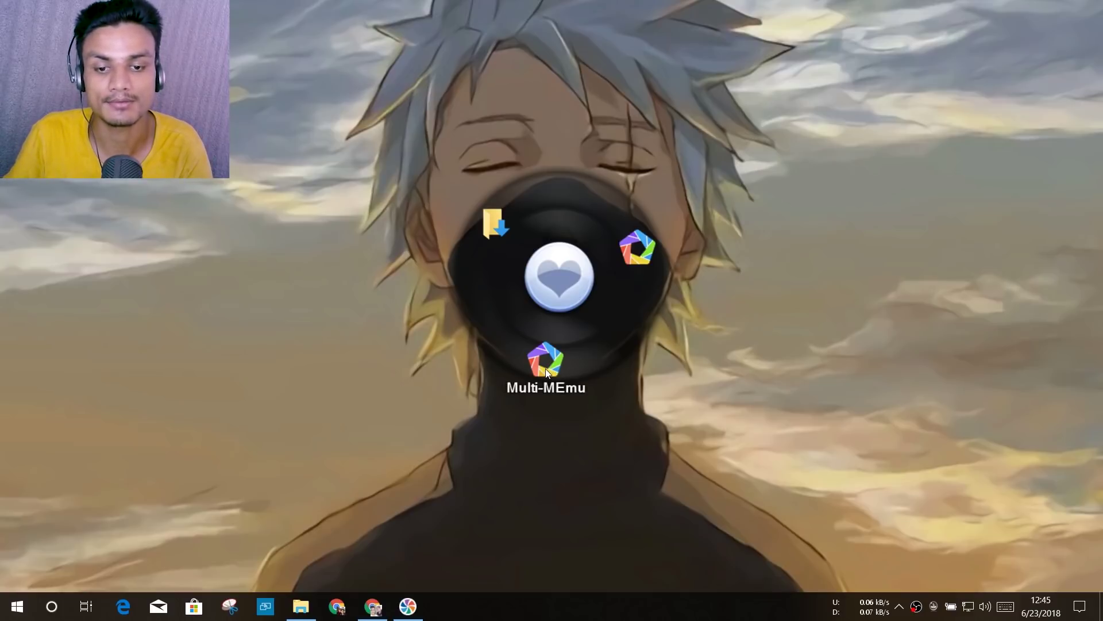
# - Launch Multi-MEmu, position its window, and review the Android versions offered under Create
pyautogui.click(545, 370)
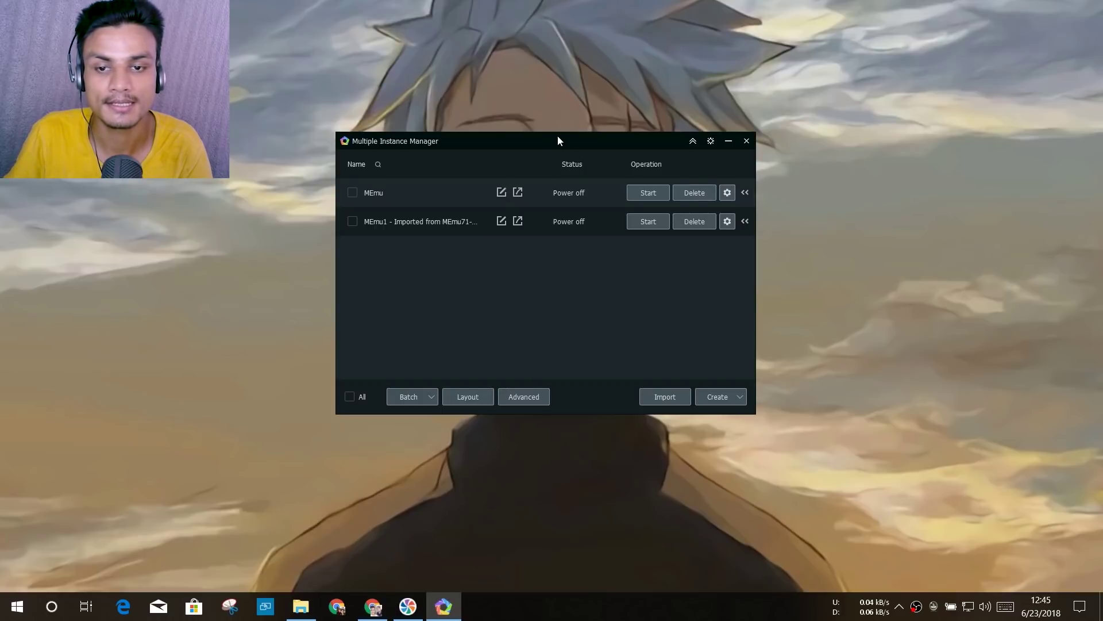
pyautogui.moveTo(546, 133); pyautogui.dragTo(547, 131)
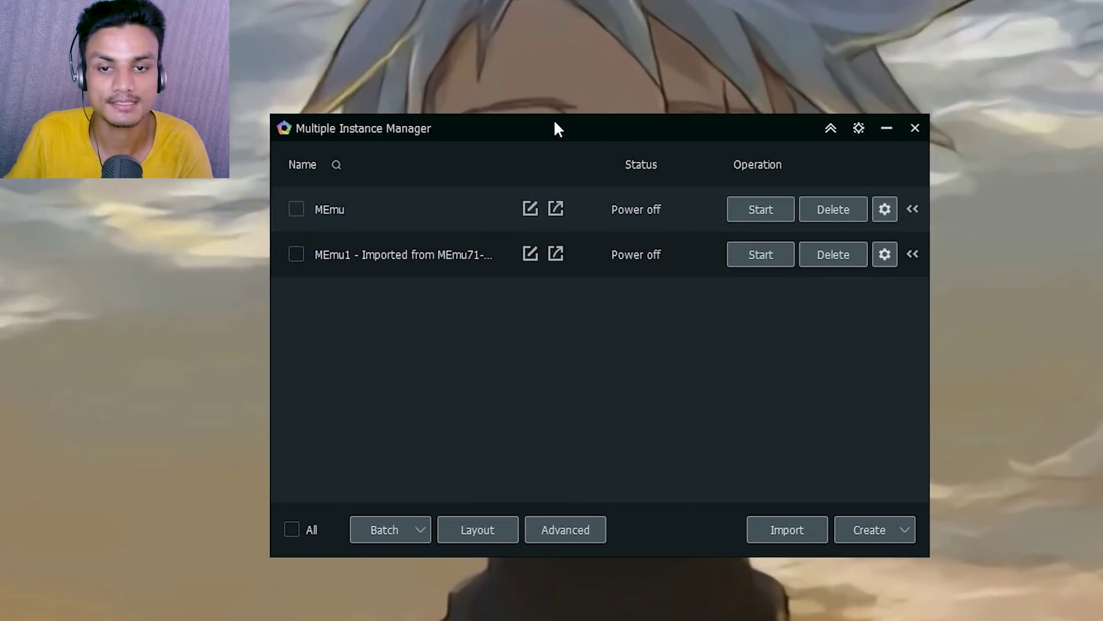
pyautogui.moveTo(554, 122); pyautogui.dragTo(565, 115)
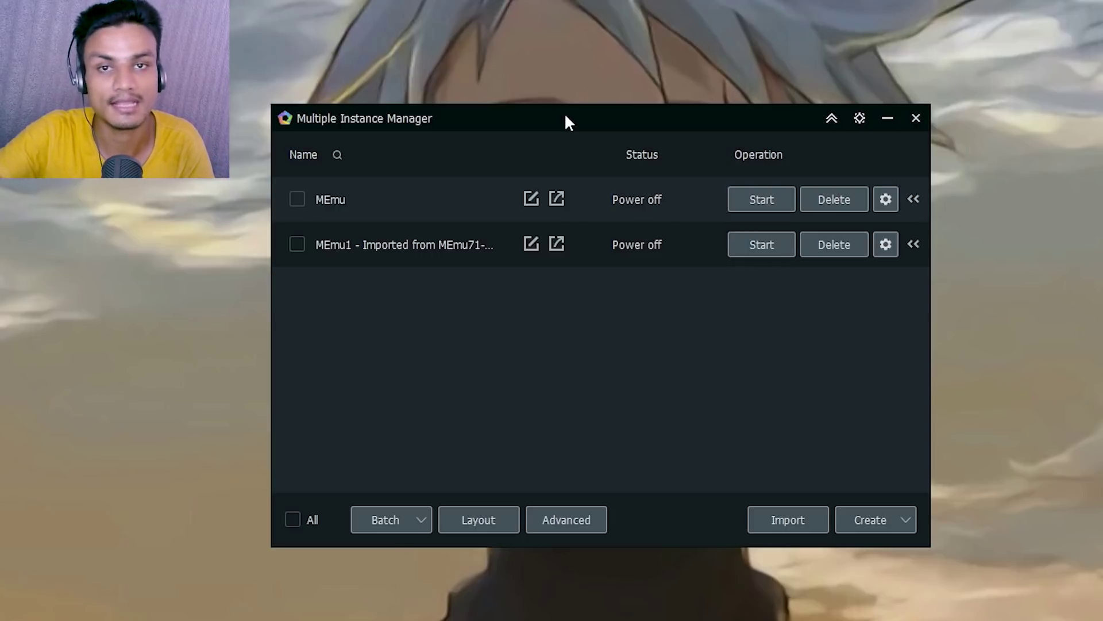
pyautogui.click(877, 522)
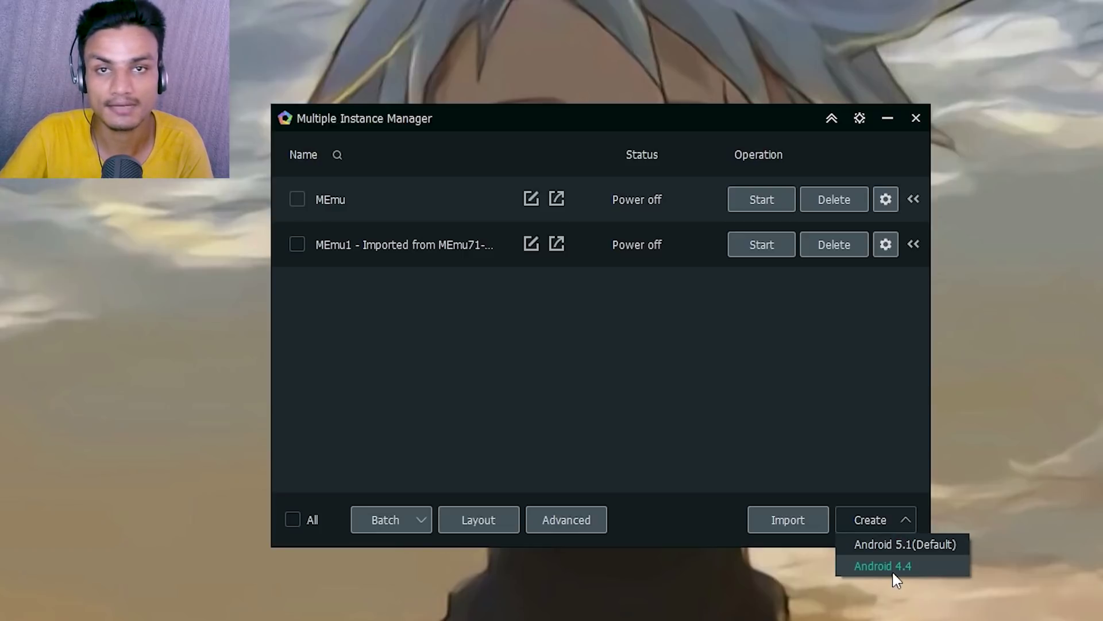
pyautogui.click(890, 566)
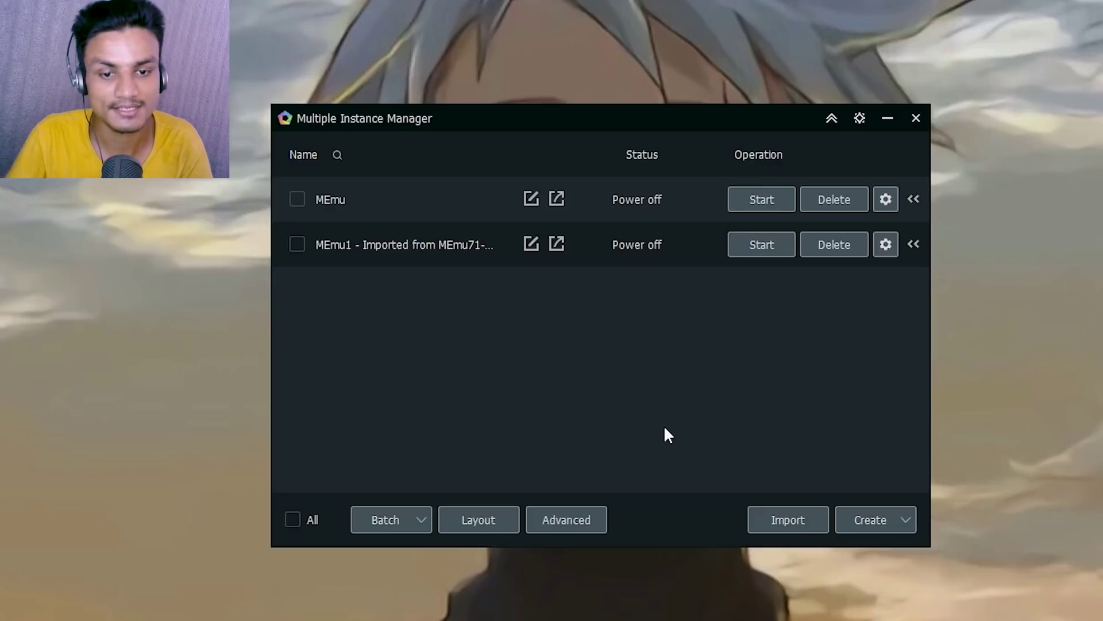
# - Import MEmu71-Beta-0614.ova from Downloads, producing MEmu2, and uncheck the MEmu1 instance
pyautogui.click(769, 519)
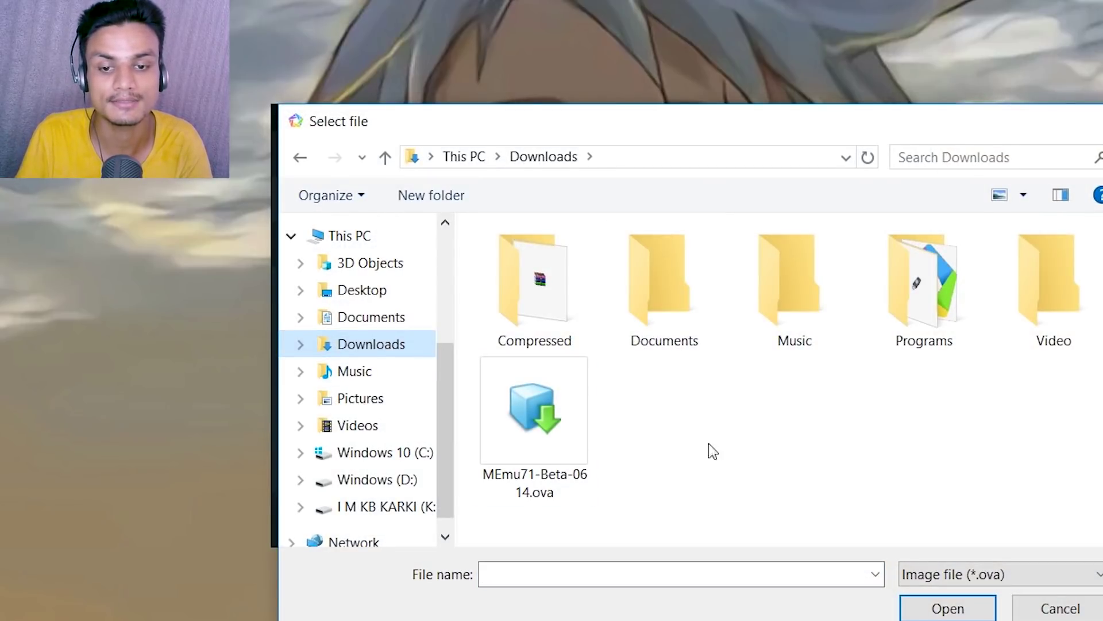
pyautogui.click(556, 443)
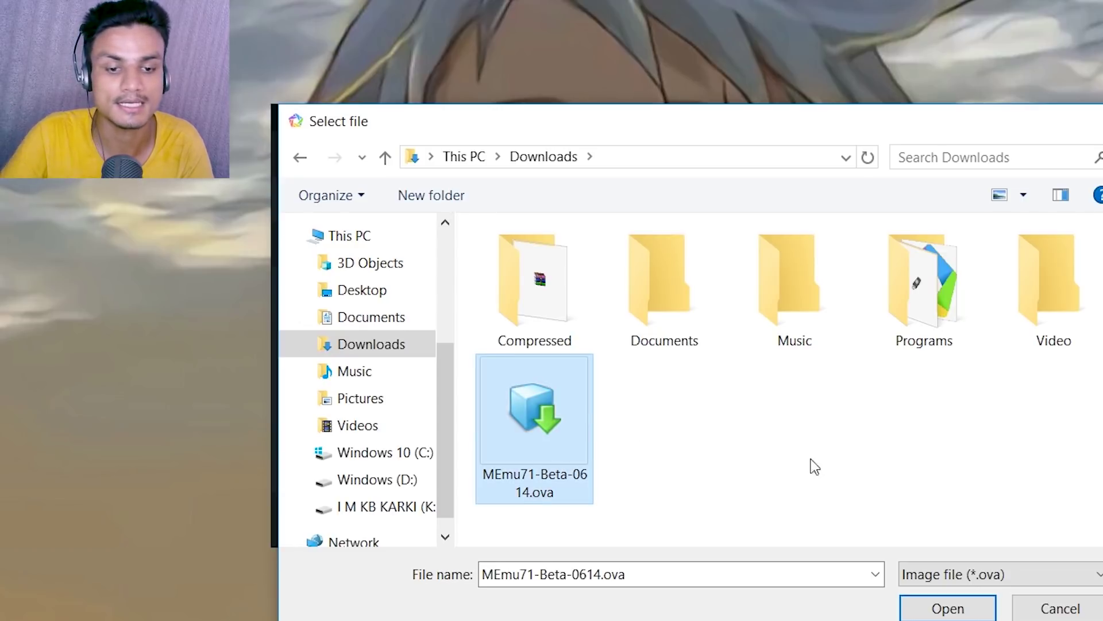
pyautogui.click(945, 608)
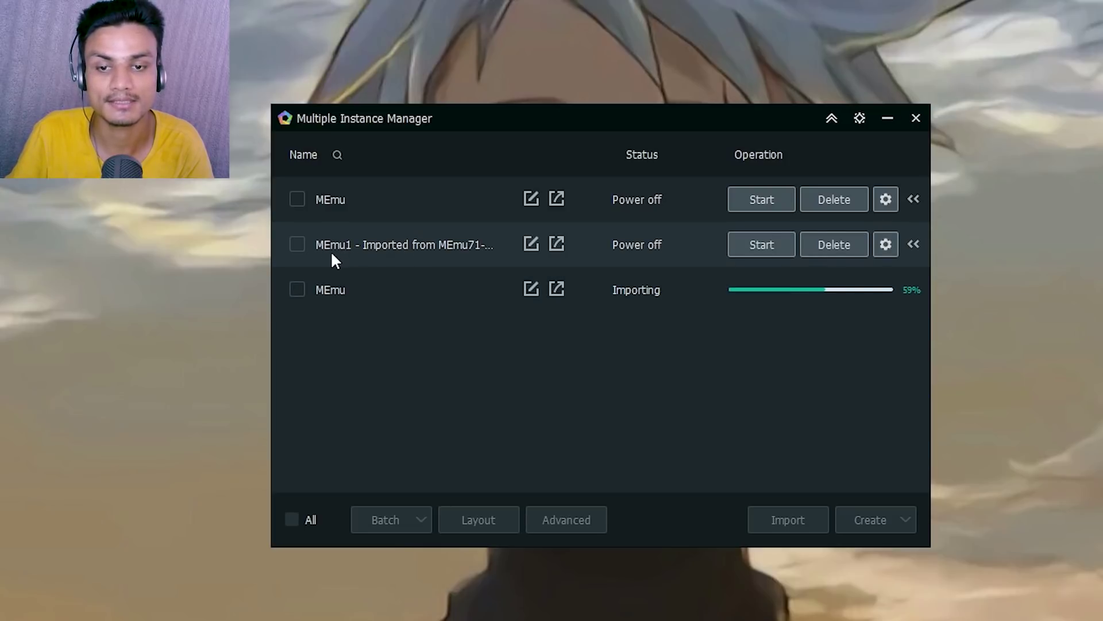
pyautogui.click(297, 246)
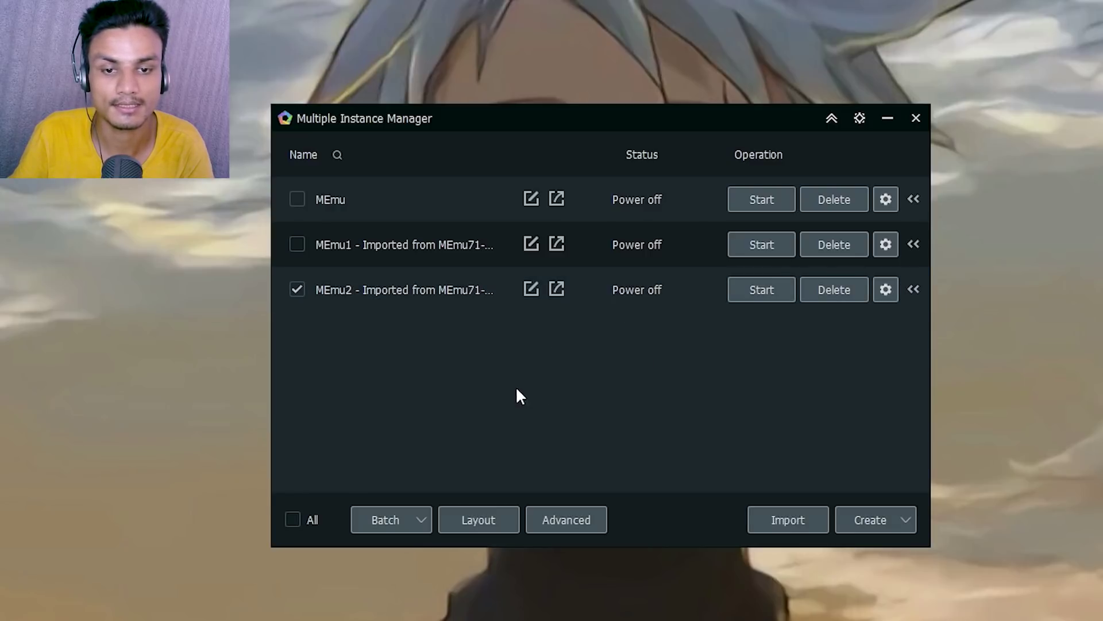
# - Uncheck MEmu2, start MEmu1, minimize its loading player, and close the instance manager
pyautogui.click(297, 289)
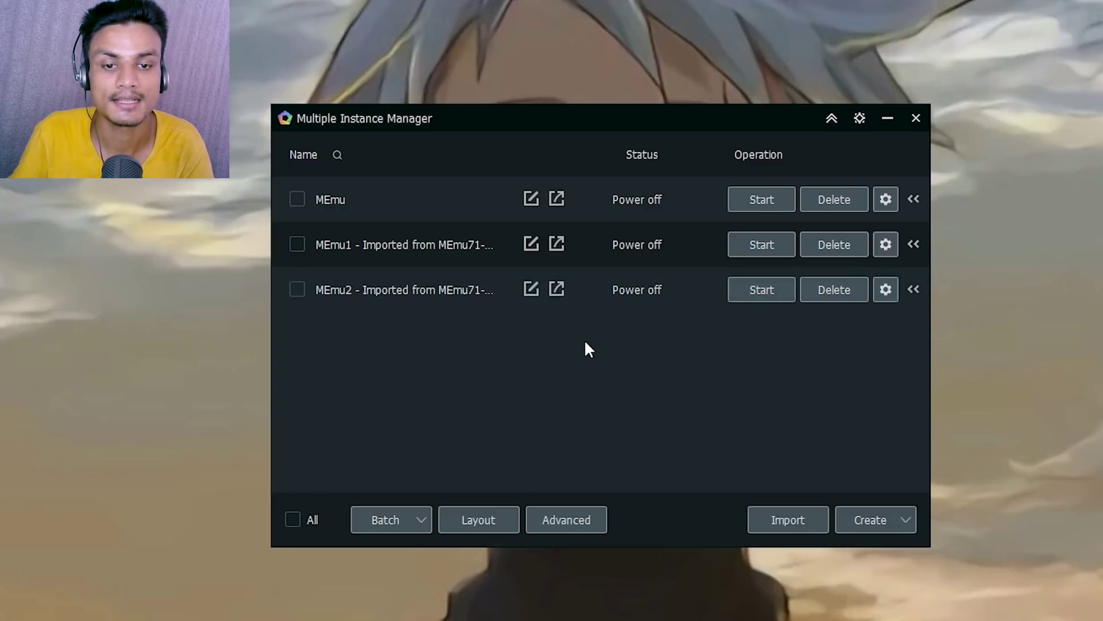
pyautogui.click(761, 240)
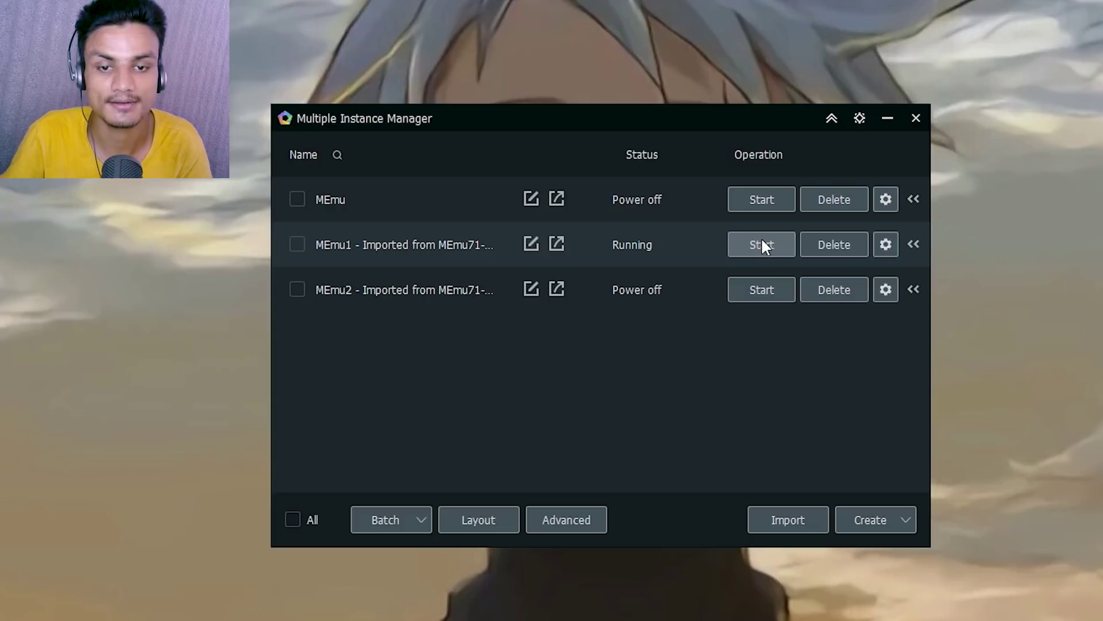
pyautogui.click(887, 119)
pyautogui.click(871, 91)
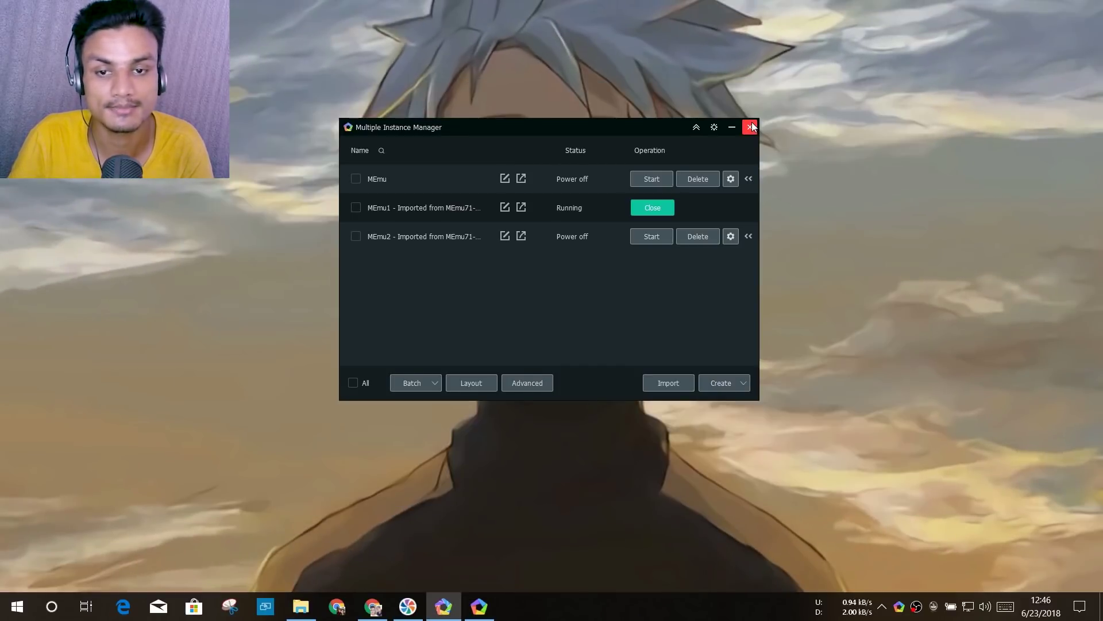
pyautogui.click(752, 127)
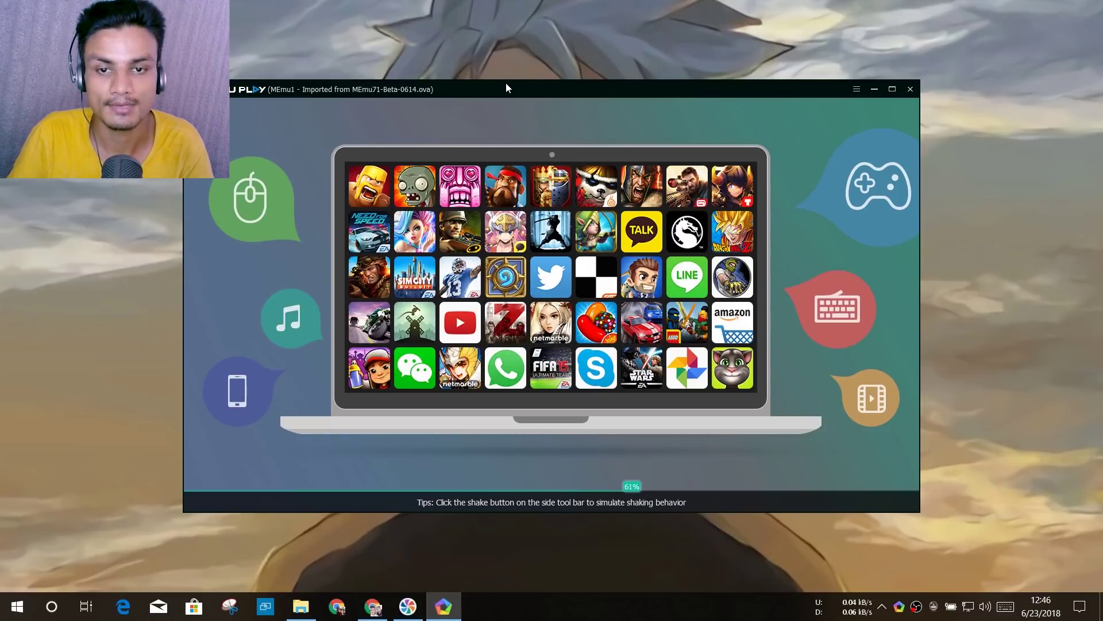
# - Once MEmu1 boots, open Android Settings > About tablet
pyautogui.moveTo(505, 82)
pyautogui.mouseDown()
pyautogui.moveTo(506, 71)
pyautogui.moveTo(533, 81)
pyautogui.mouseUp()
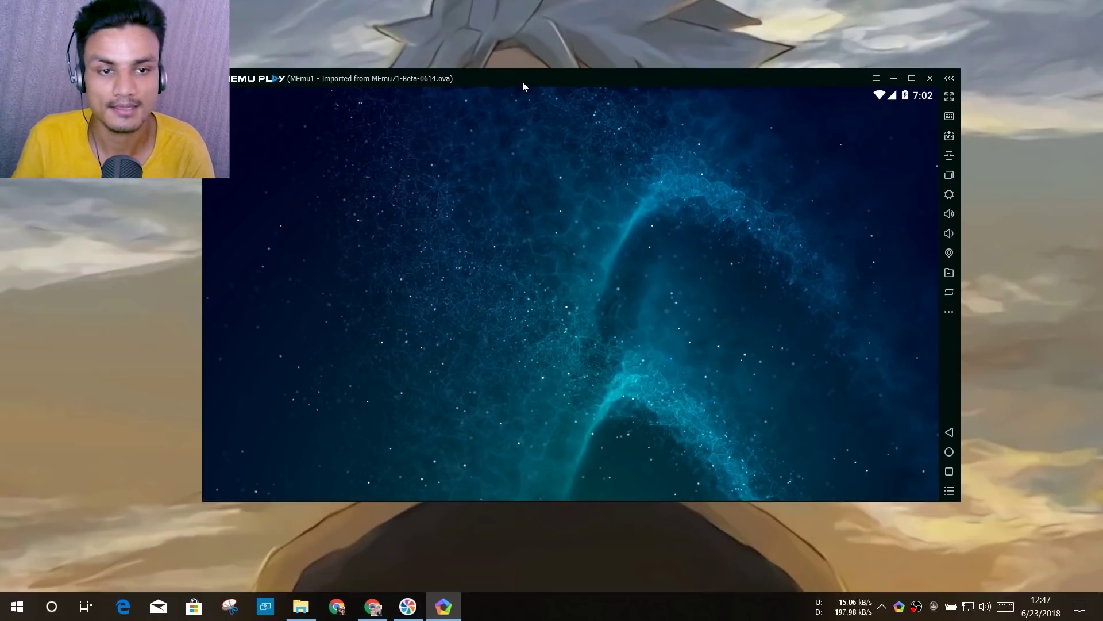
pyautogui.moveTo(523, 82); pyautogui.dragTo(527, 79)
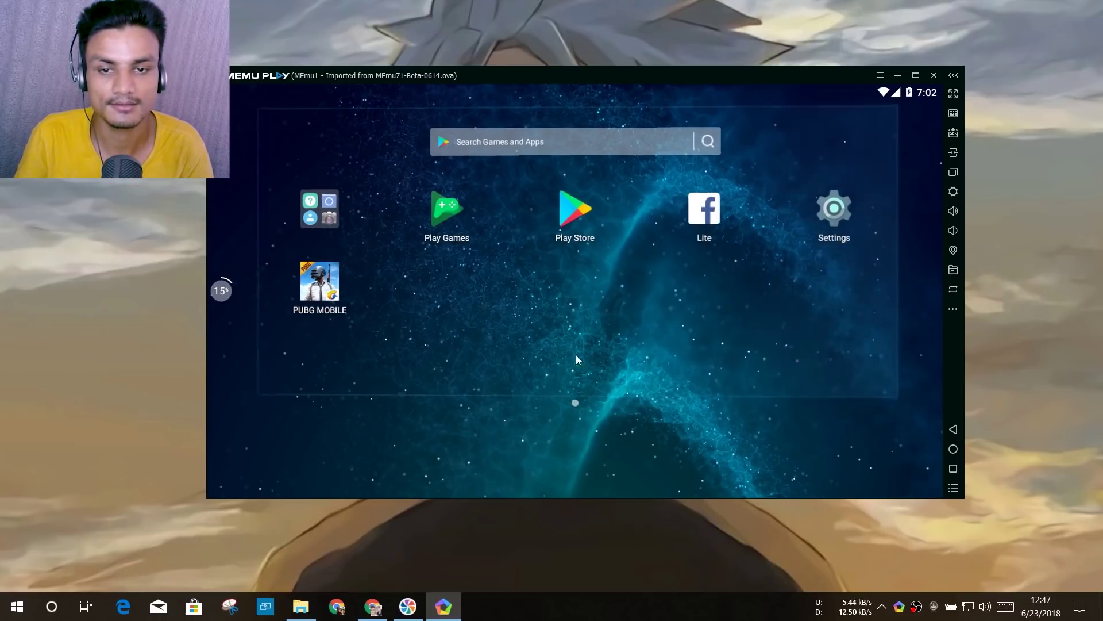
pyautogui.click(831, 223)
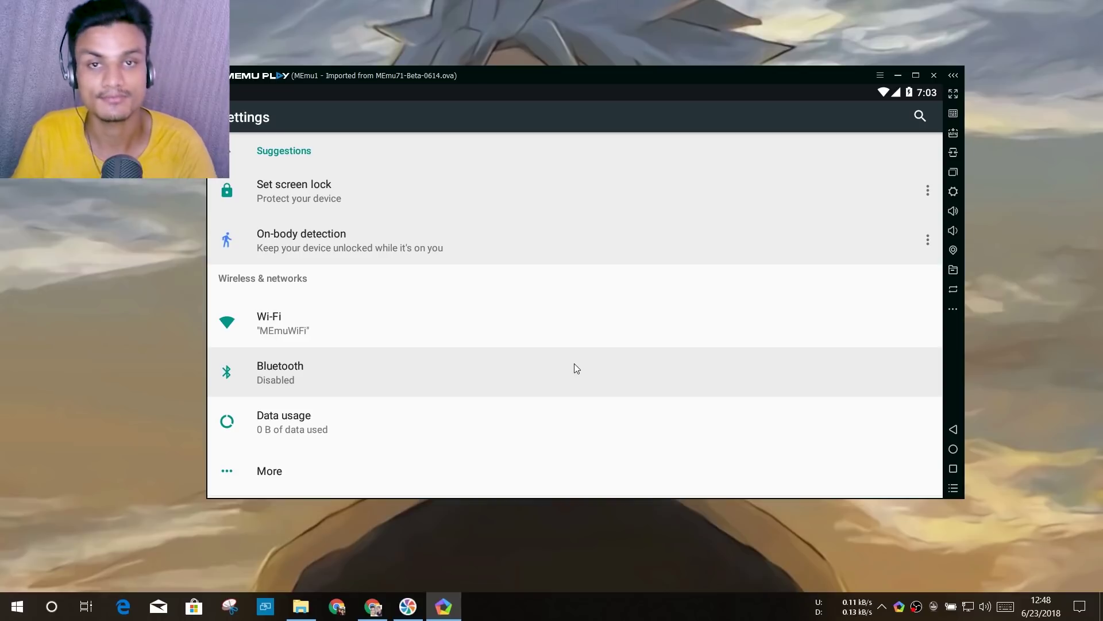
pyautogui.scroll(-10, 581, 365)
pyautogui.scroll(-2, 540, 374)
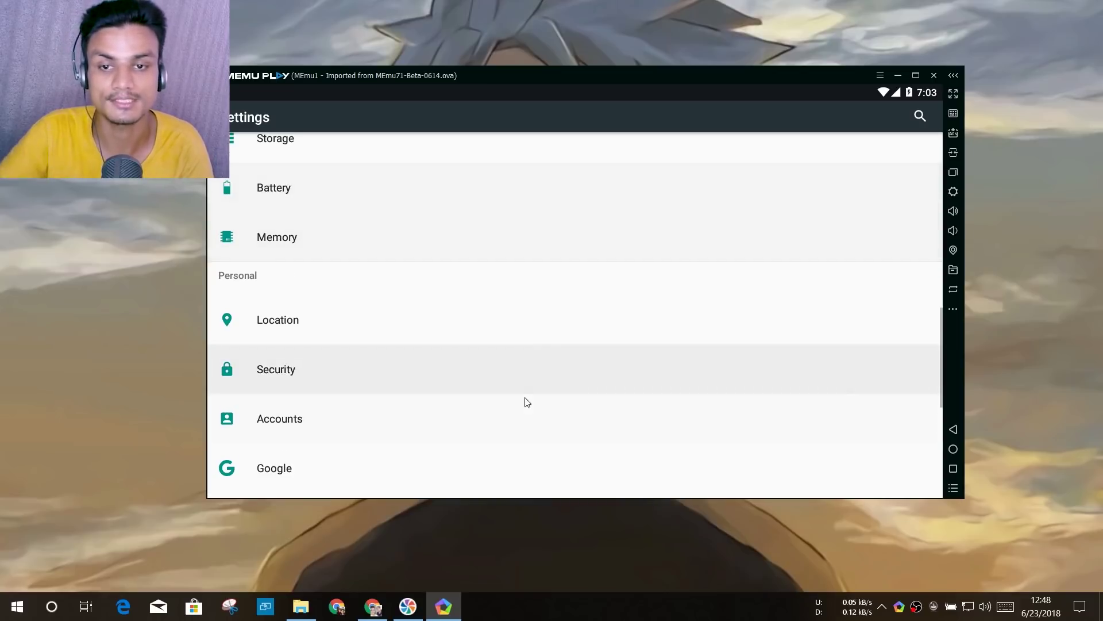
pyautogui.scroll(-5, 520, 364)
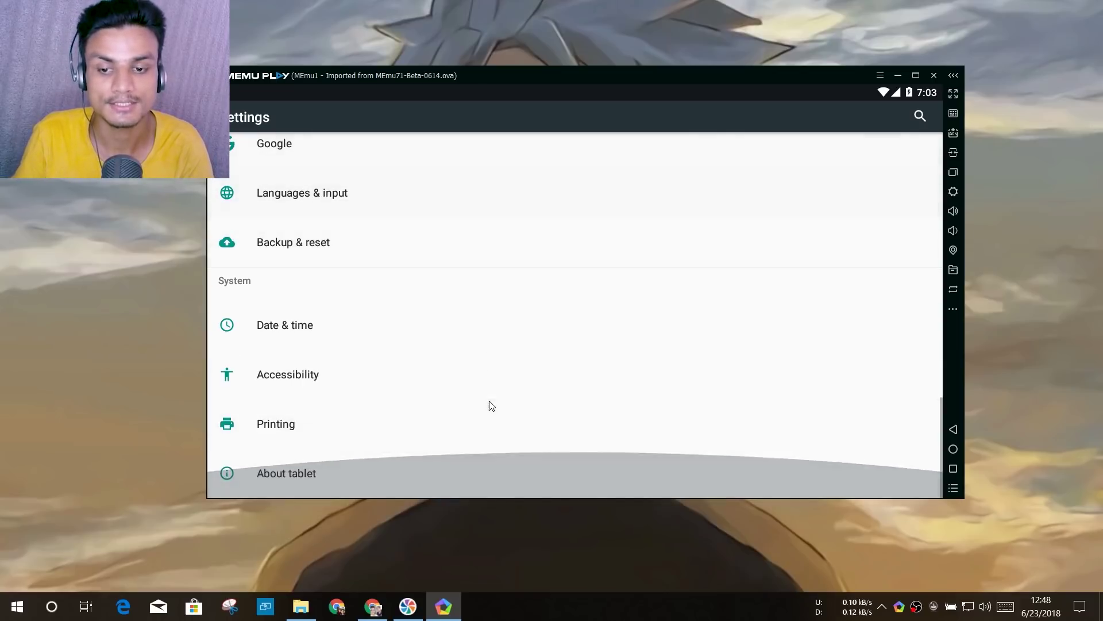
pyautogui.click(347, 475)
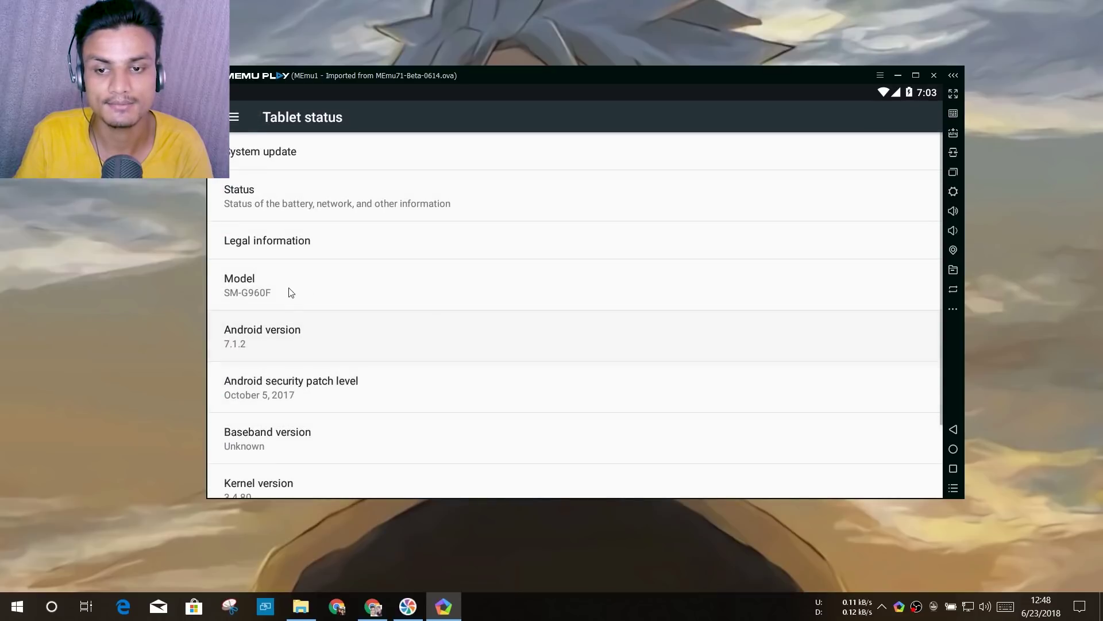
# - Trigger the Android 7.1.2 Nougat easter egg, then back out of Settings to the home screen
pyautogui.click(298, 337)
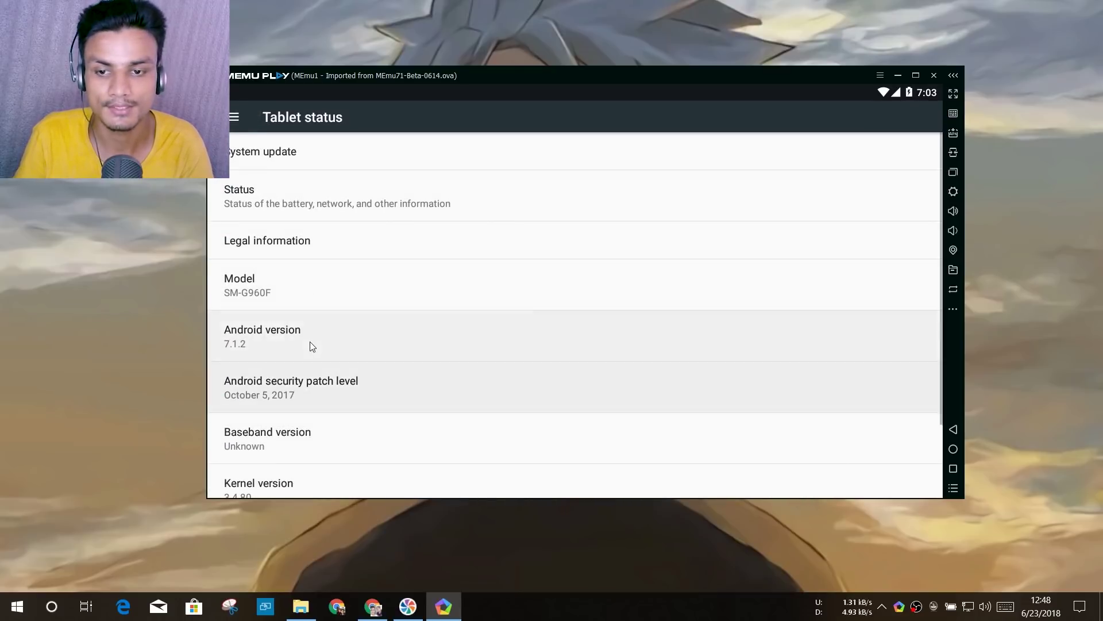
pyautogui.click(271, 336)
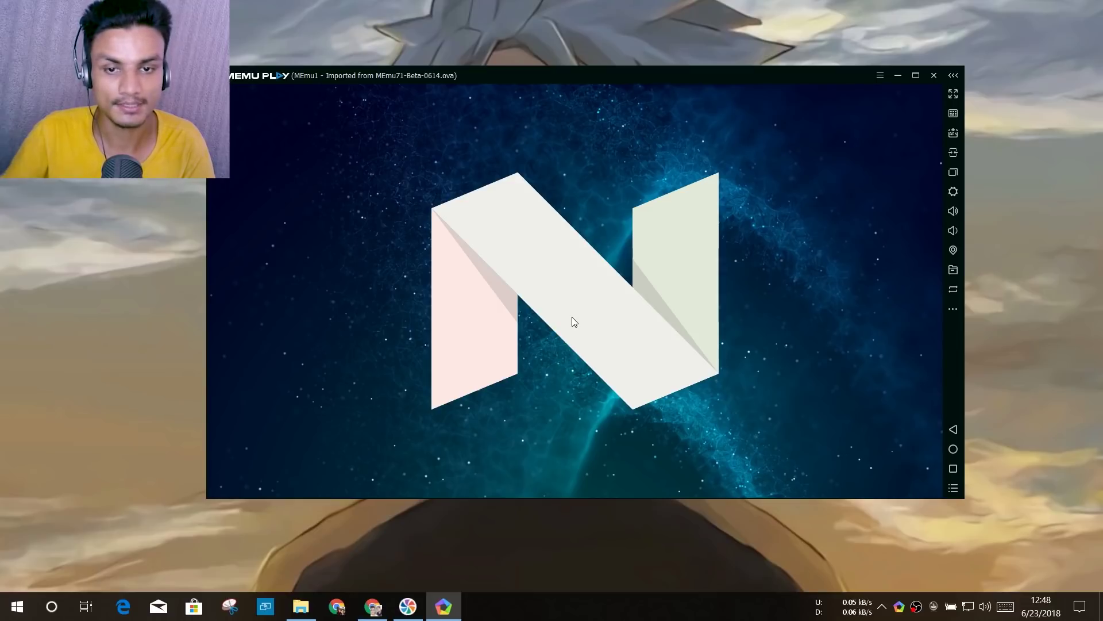
pyautogui.click(840, 403)
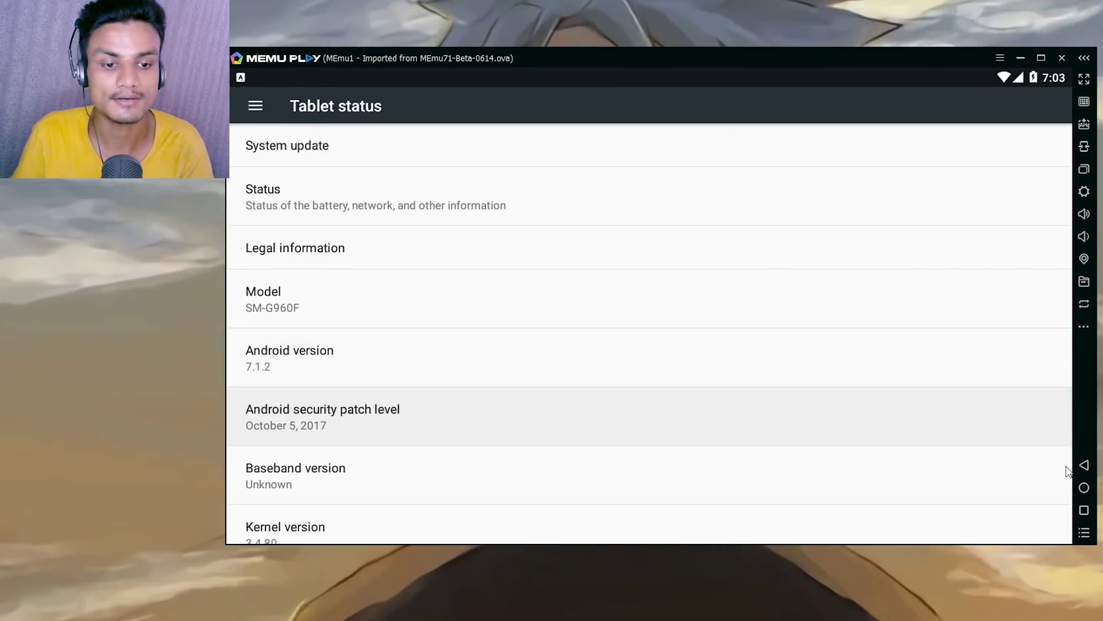
pyautogui.click(1083, 464)
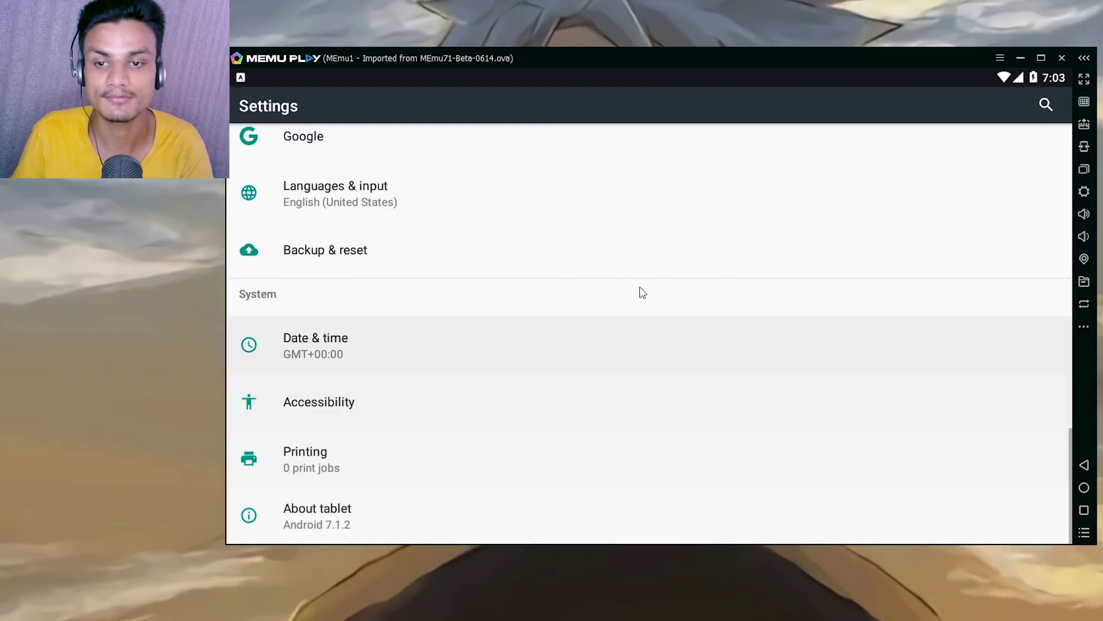
pyautogui.scroll(10, 561, 216)
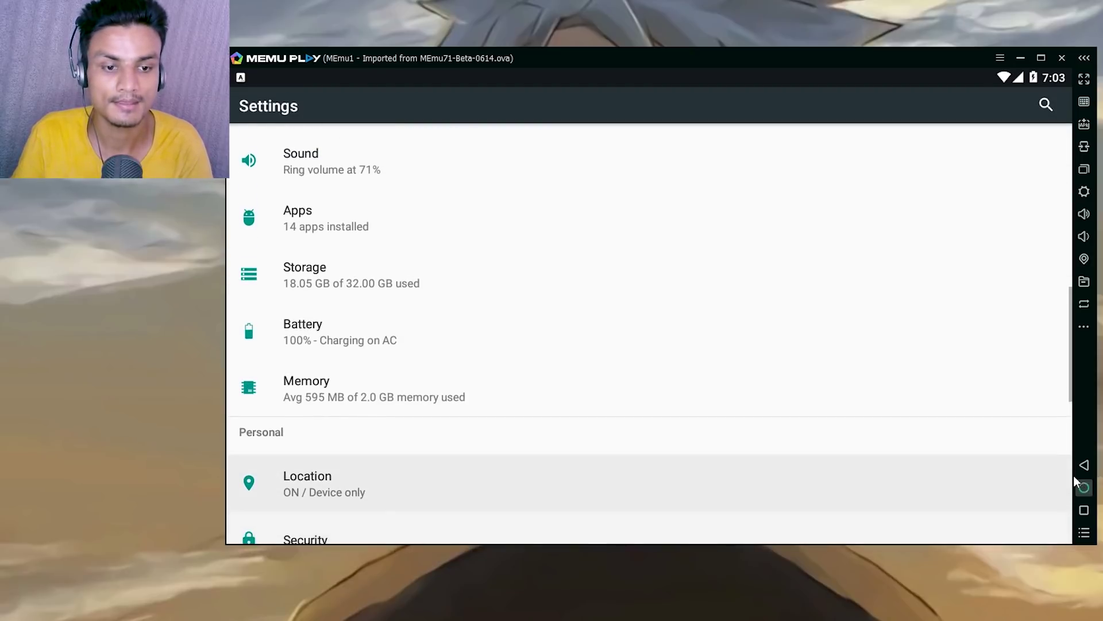
pyautogui.click(1084, 464)
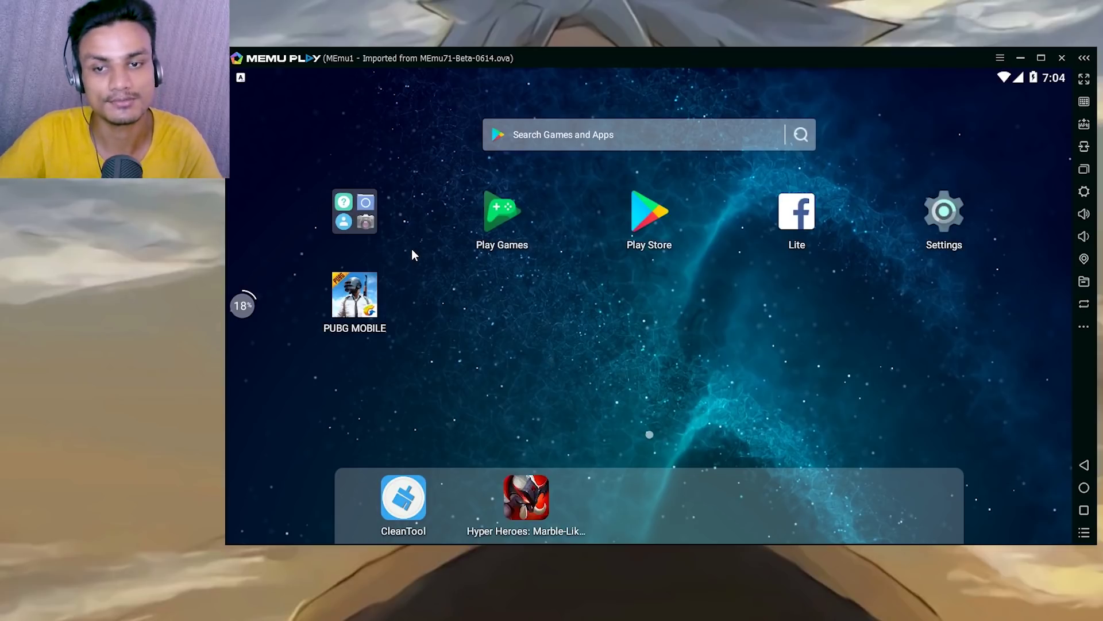
# - Try the Camera app from the built-in apps folder, then clear Settings and Camera from Recents
pyautogui.click(373, 227)
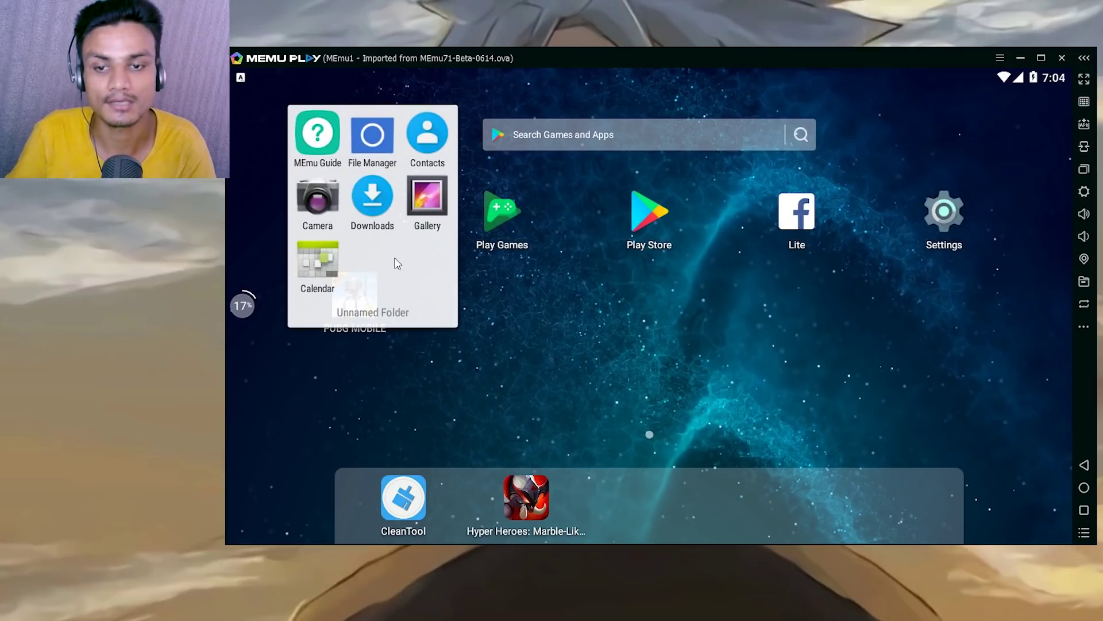
pyautogui.click(326, 212)
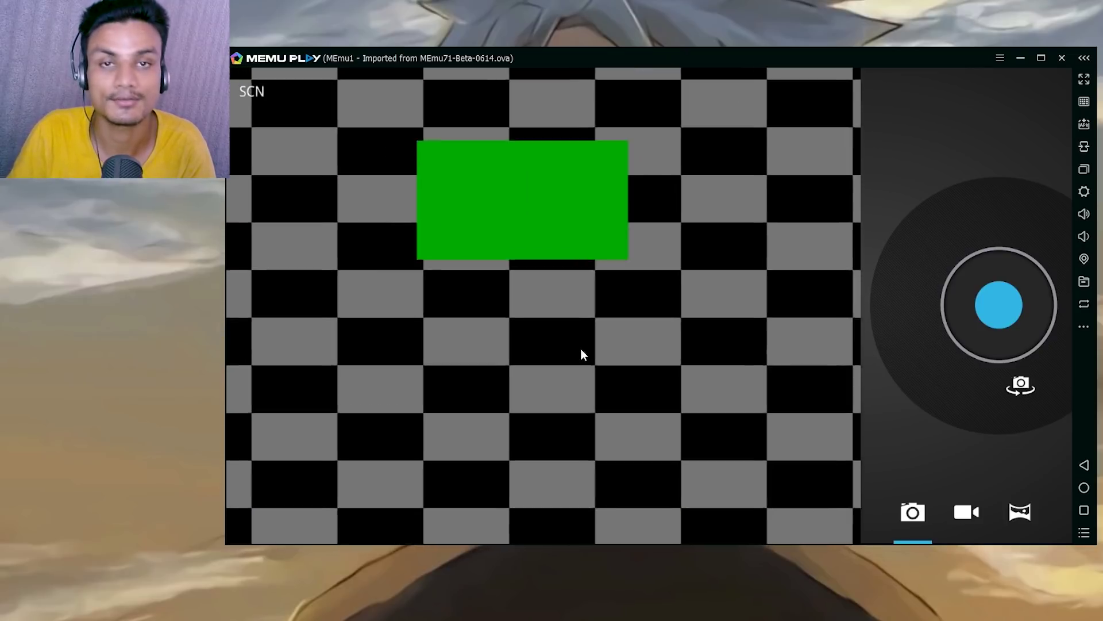
pyautogui.click(1085, 510)
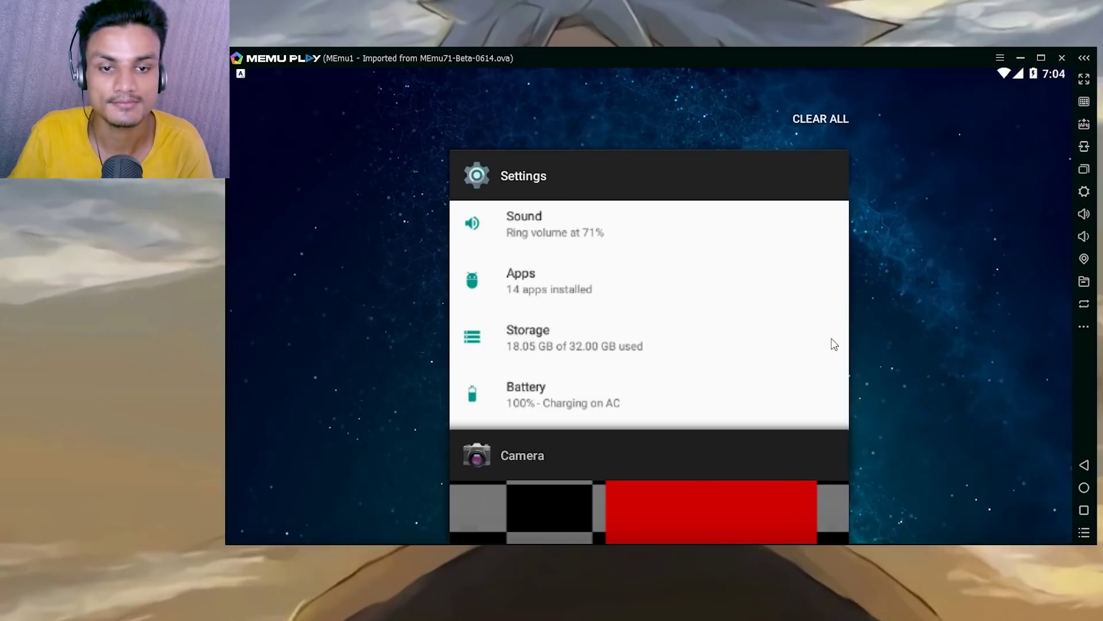
pyautogui.moveTo(665, 301)
pyautogui.mouseDown()
pyautogui.moveTo(724, 266)
pyautogui.moveTo(454, 276)
pyautogui.mouseUp()
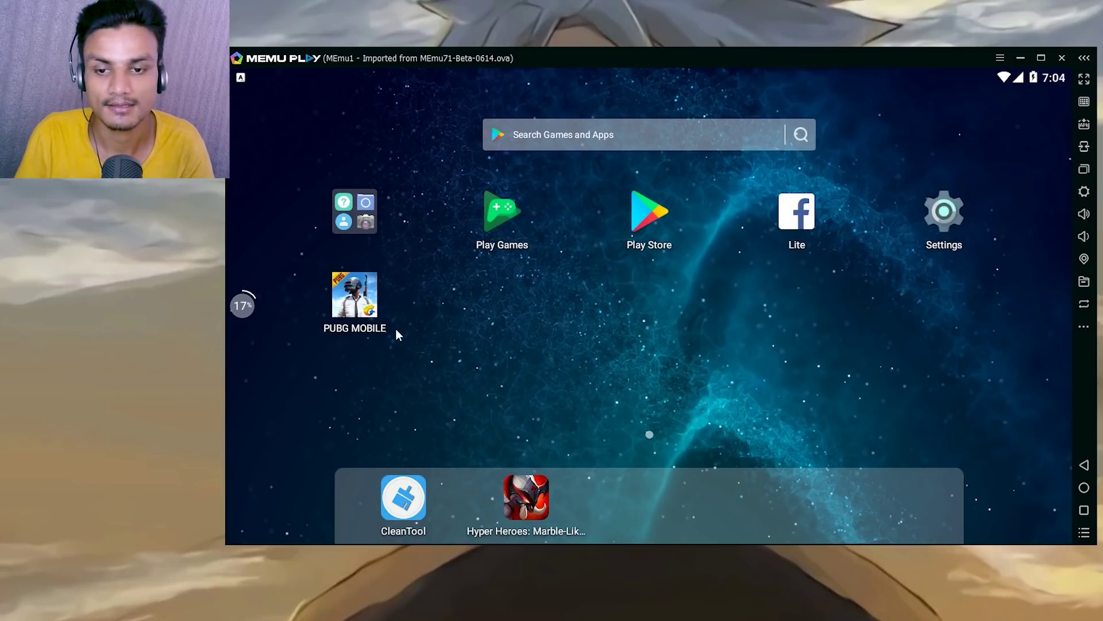
# - Launch PUBG MOBILE and shift the emulator window left while the game loads
pyautogui.click(353, 310)
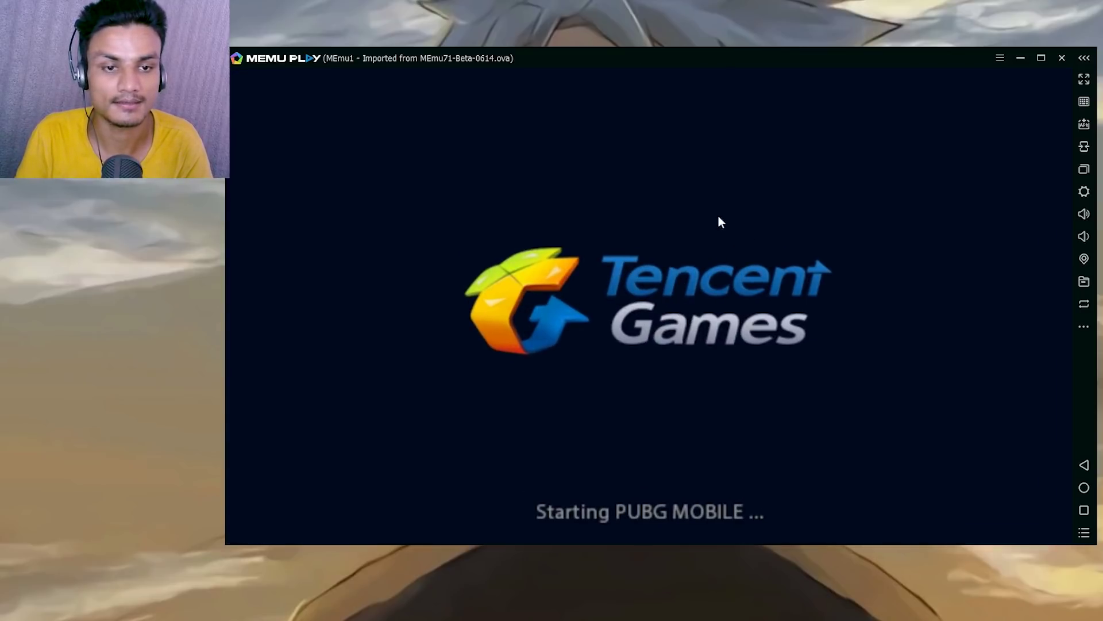
pyautogui.moveTo(711, 61); pyautogui.dragTo(702, 59)
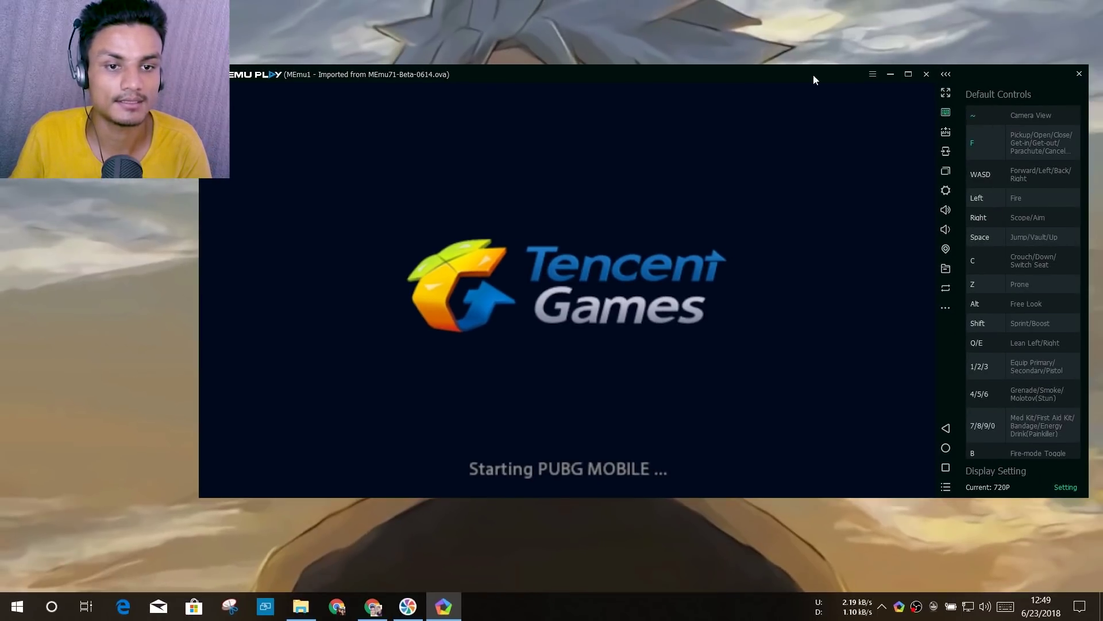
pyautogui.moveTo(813, 74); pyautogui.dragTo(780, 77)
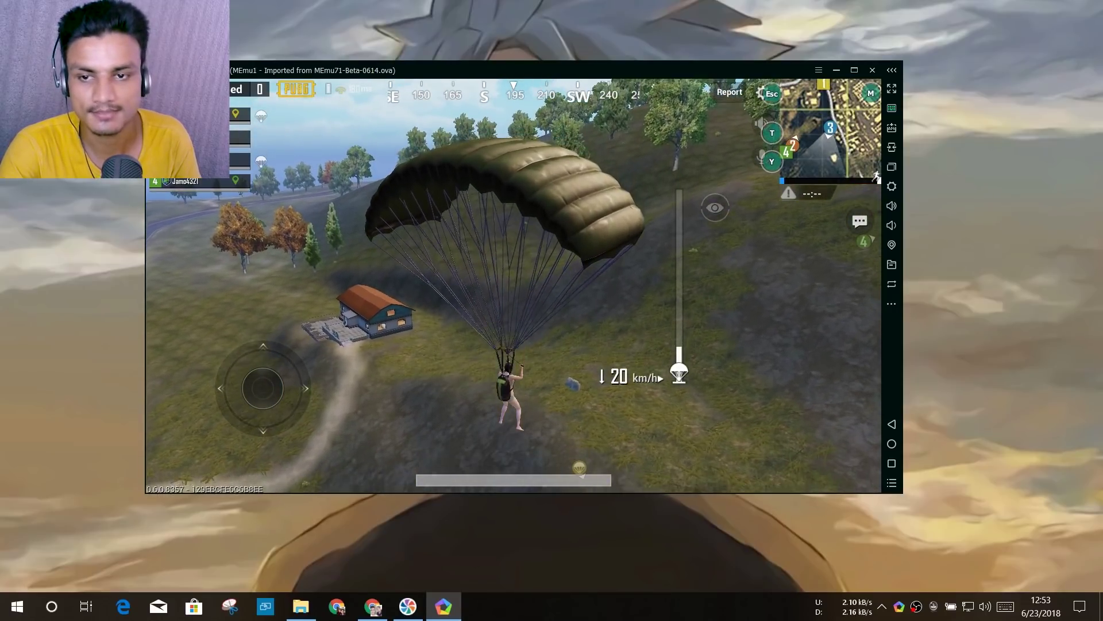
# - Turn the PUBG camera toward the southwest, then switch to the recent-apps overview
pyautogui.moveTo(525, 285)
pyautogui.mouseDown()
pyautogui.moveTo(539, 298)
pyautogui.moveTo(612, 305)
pyautogui.mouseUp()
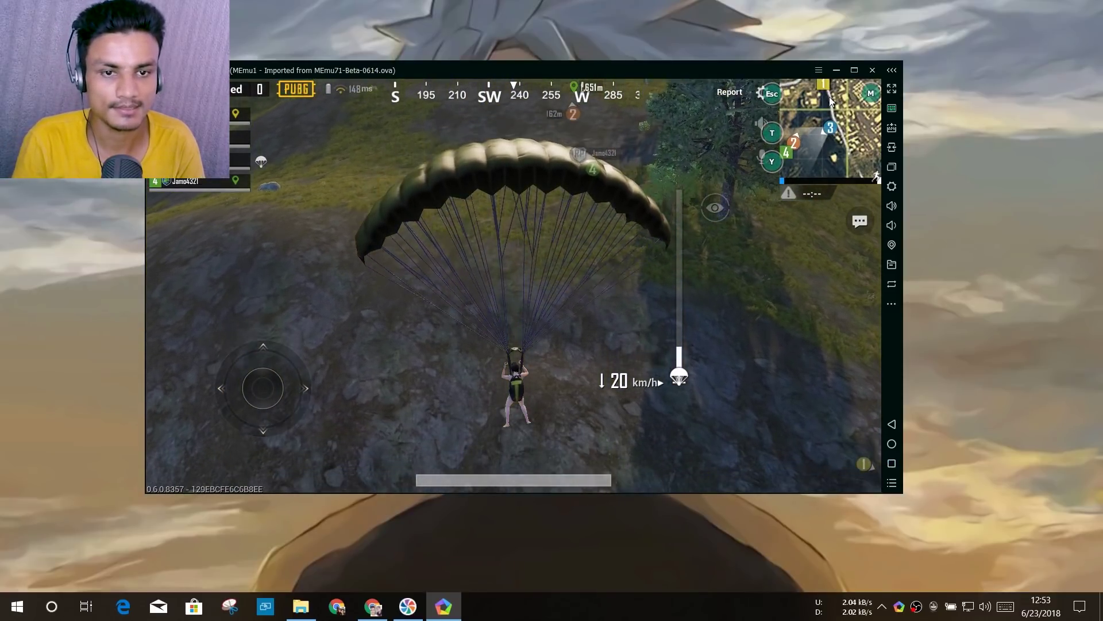
pyautogui.hotkey('alt', 'Tab')
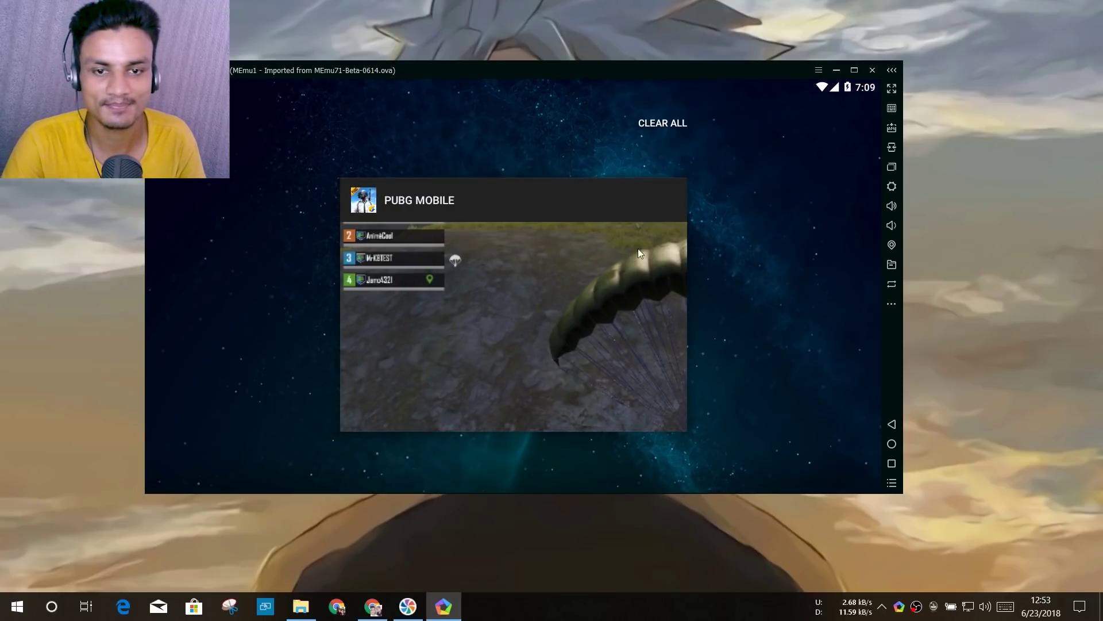
# - Close PUBG MOBILE to return home and bring up MEmu's System Setting dialog
pyautogui.click(662, 123)
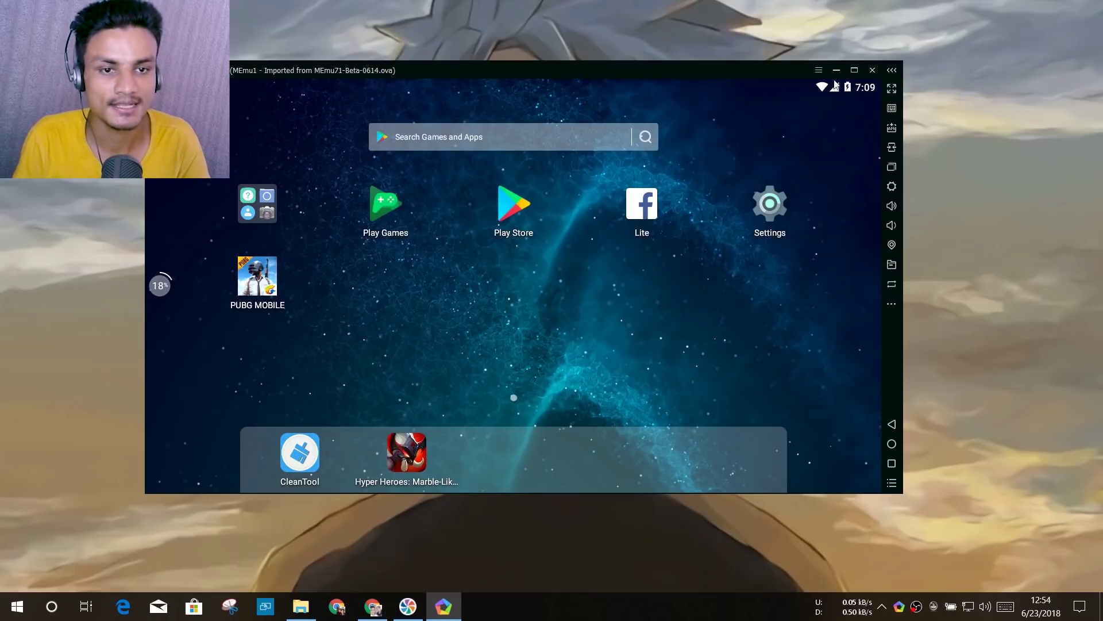
pyautogui.click(892, 186)
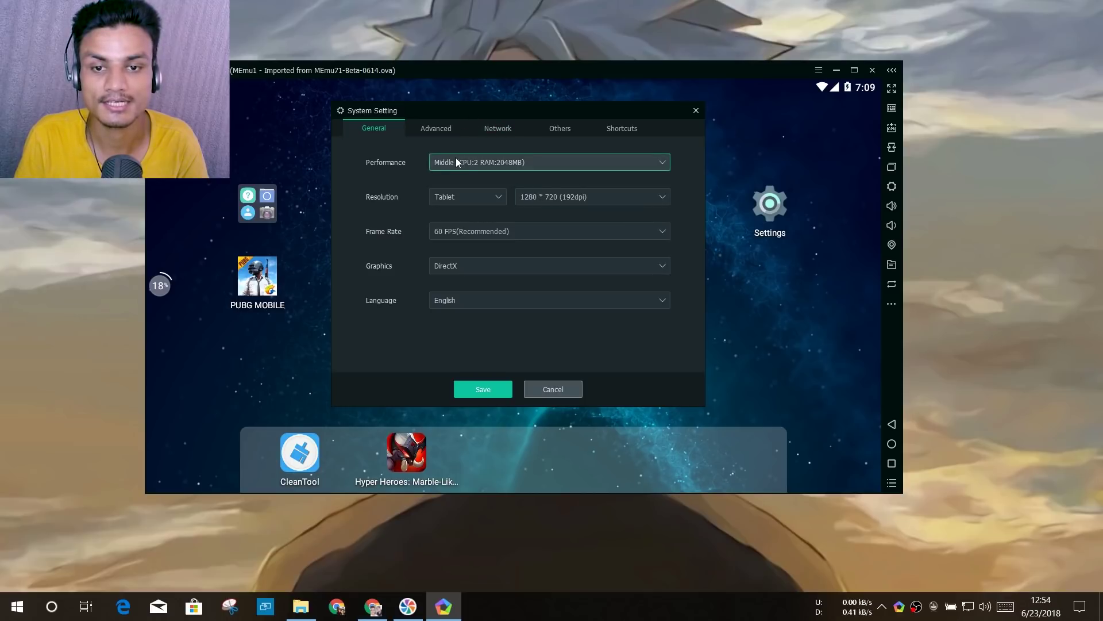
# - Choose Top performance (CPU:4 RAM:4096MB) and 1920 × 1080 (288dpi) resolution
pyautogui.click(466, 164)
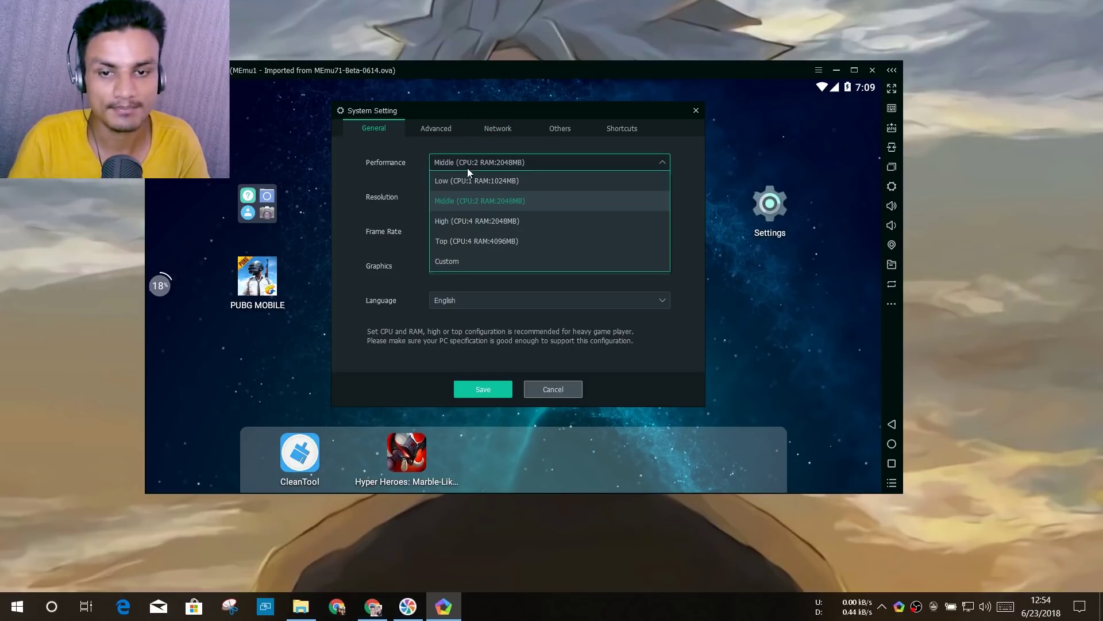
pyautogui.click(473, 238)
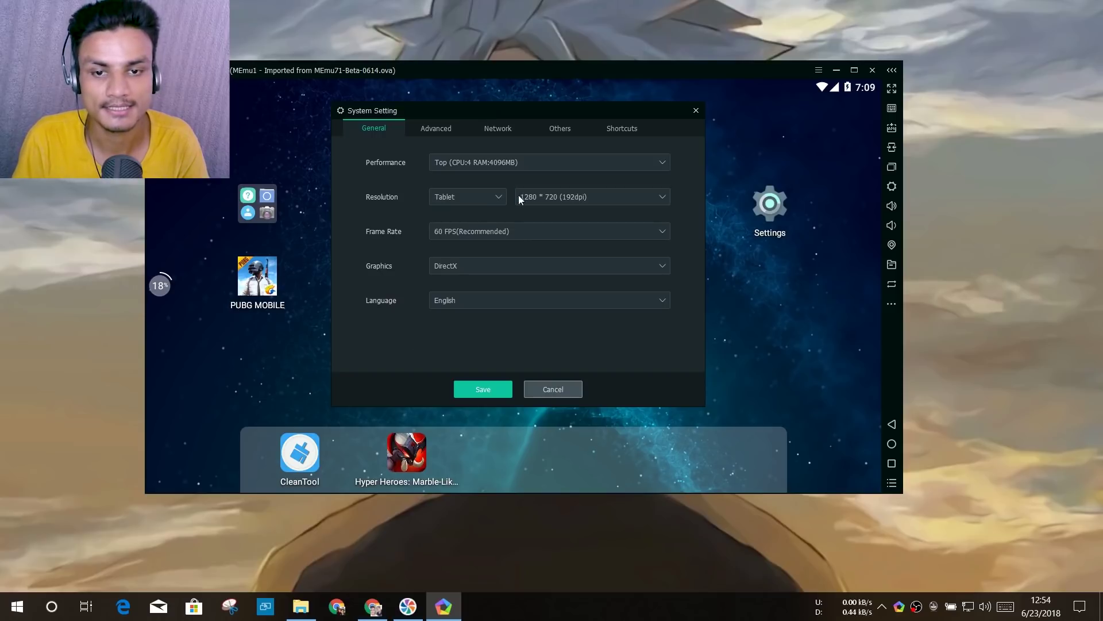
pyautogui.click(558, 195)
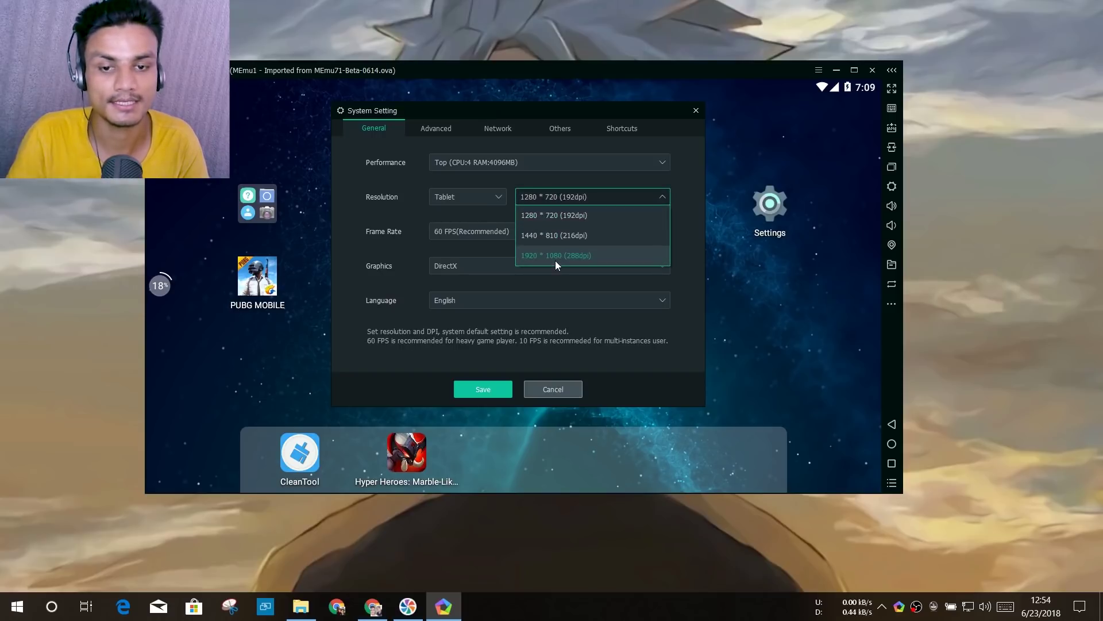
pyautogui.click(556, 259)
# - Keep 60 FPS and DirectX, save the settings and dismiss the restart prompt
pyautogui.click(502, 236)
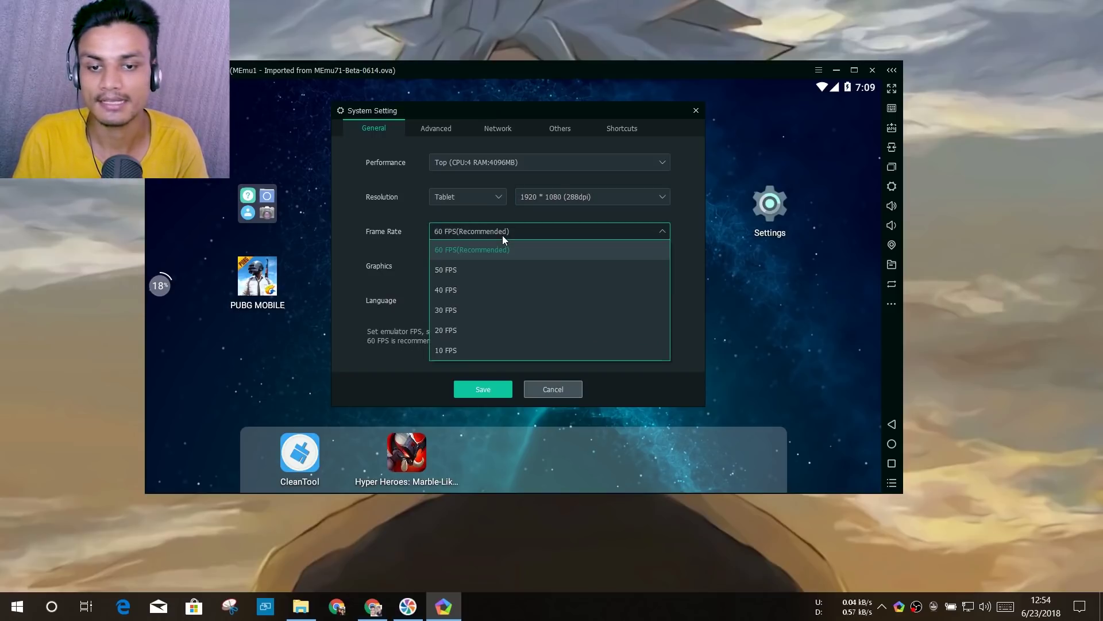
pyautogui.click(402, 233)
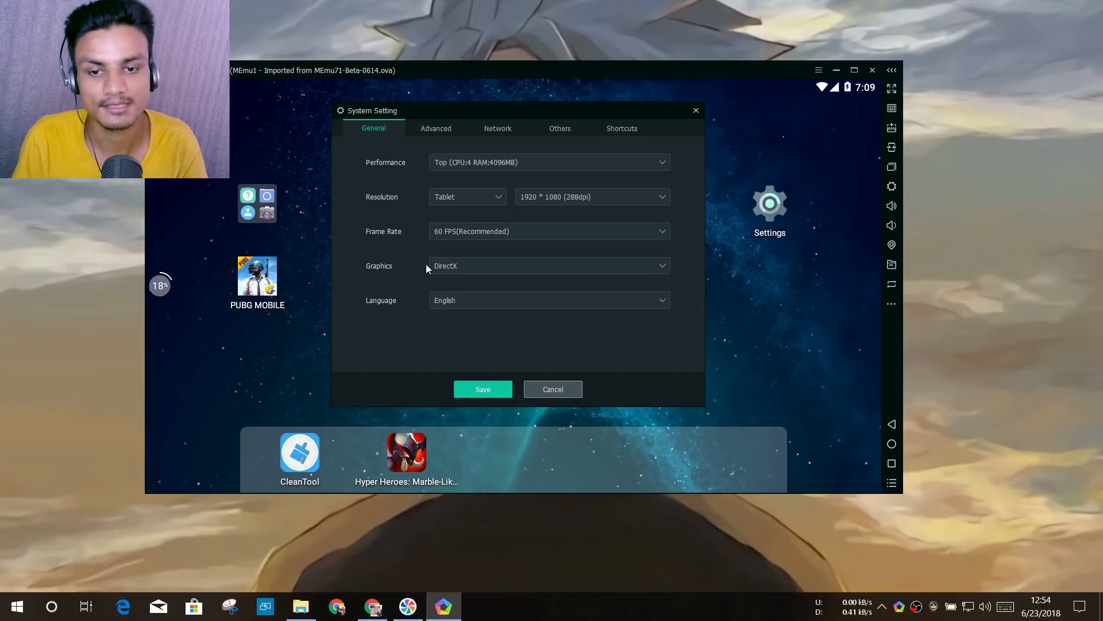
pyautogui.click(454, 268)
pyautogui.click(452, 266)
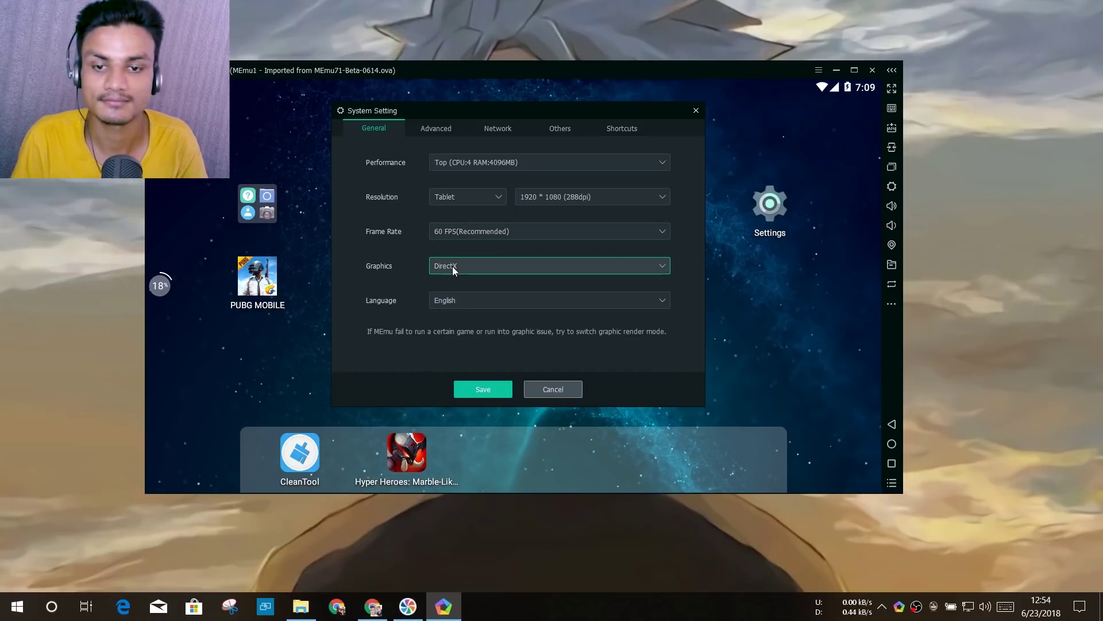
pyautogui.click(452, 266)
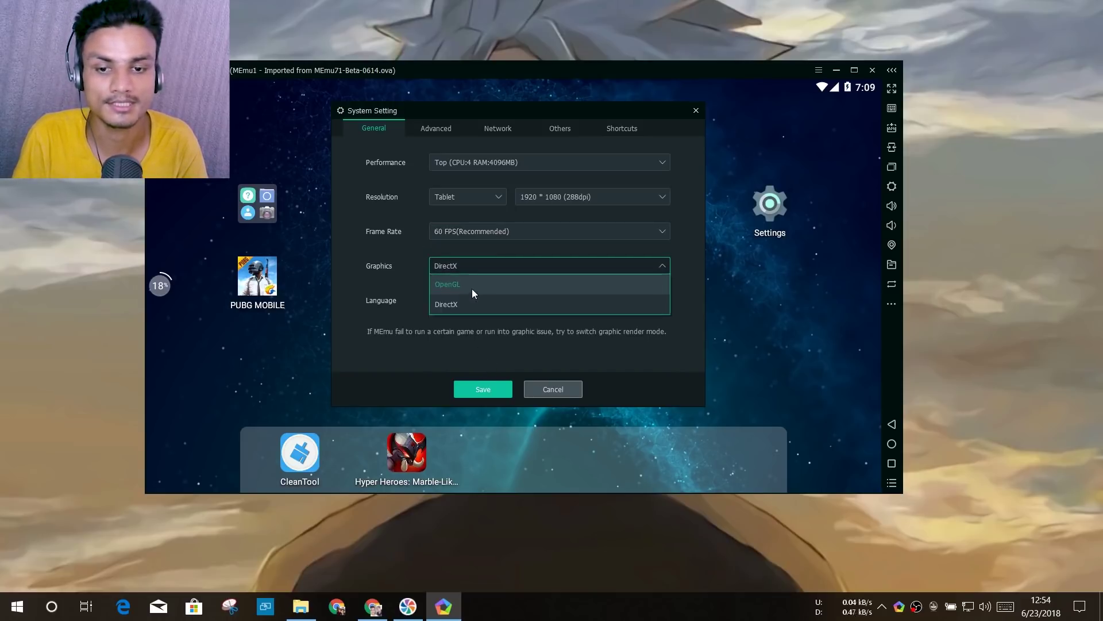
pyautogui.click(465, 266)
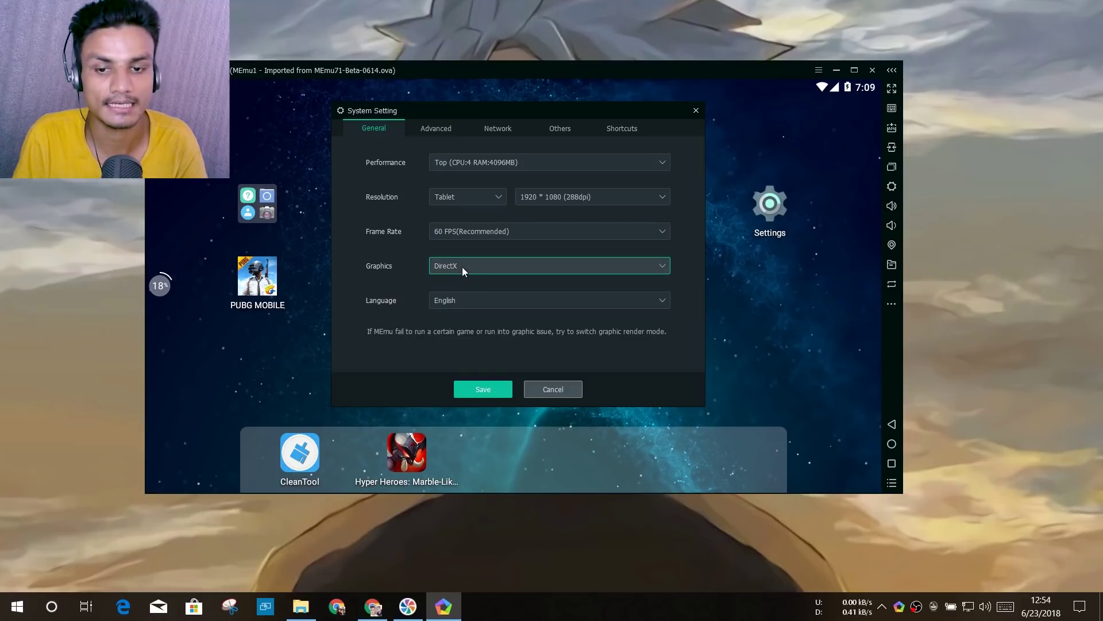
pyautogui.click(484, 391)
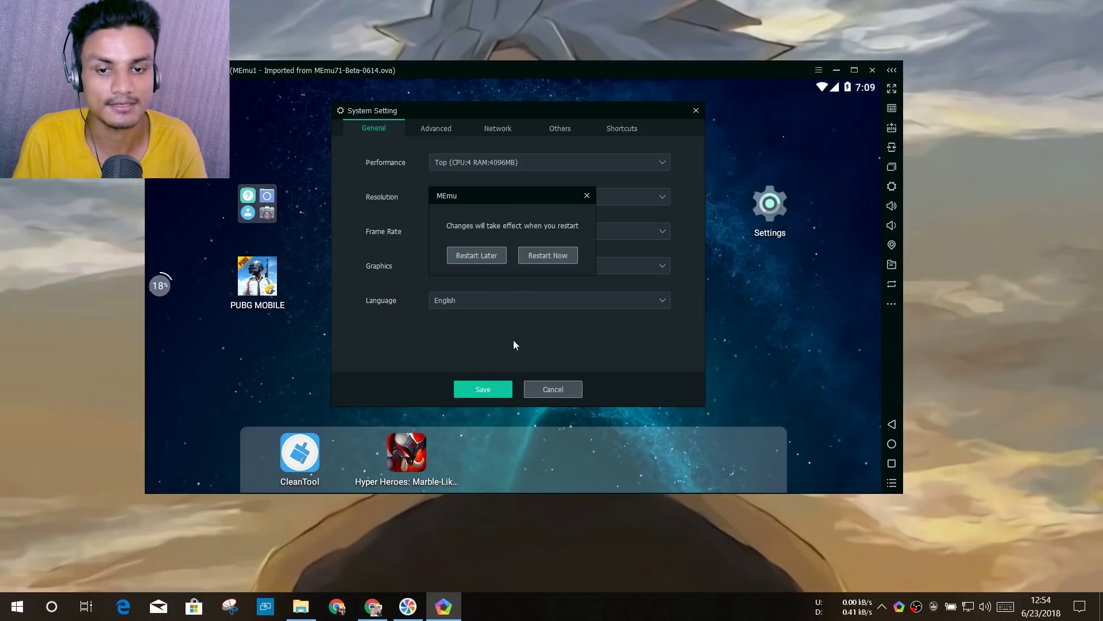
pyautogui.click(586, 197)
pyautogui.click(696, 110)
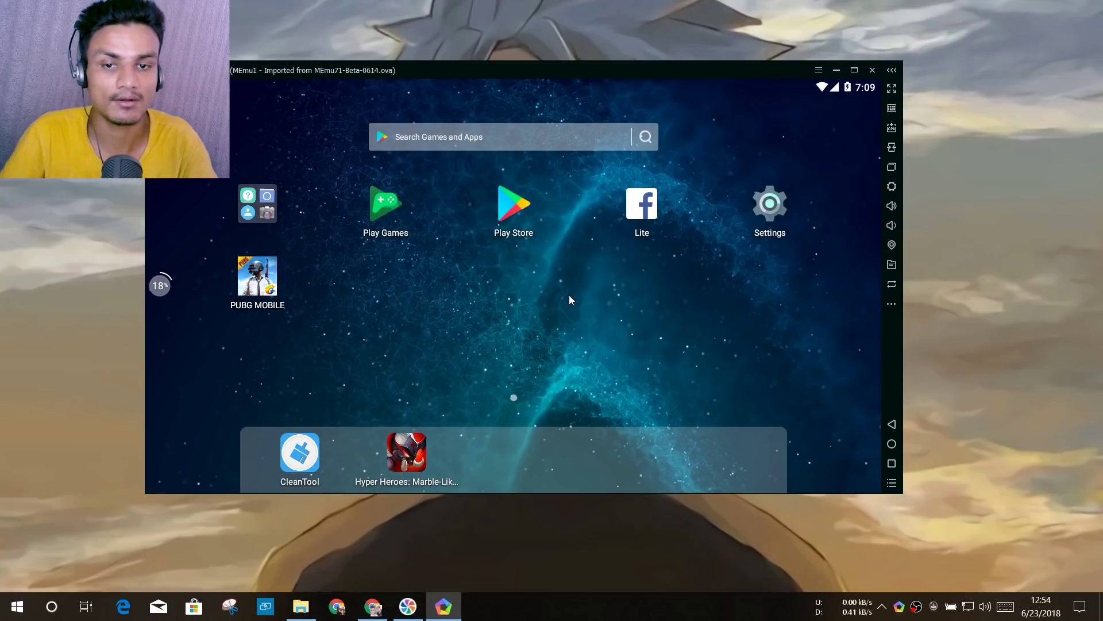